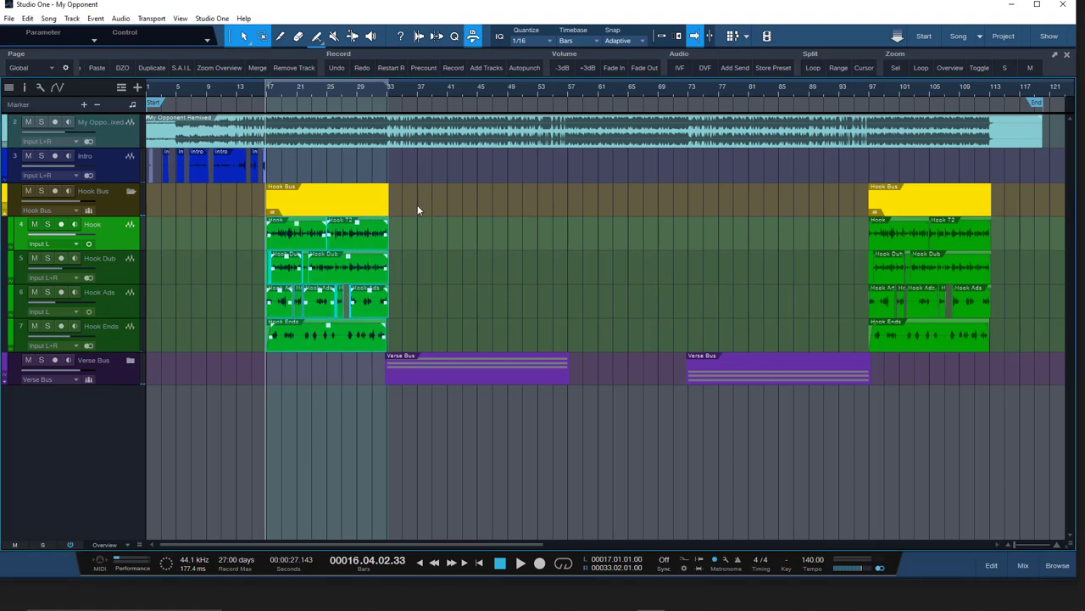
Try duplicating the Hook section, delete the misplaced copy, and reselect the Hook clips
{"action": "key", "text": "d"}
{"action": "left_click_drag", "start_coordinate": [428, 199], "coordinate": [596, 201]}
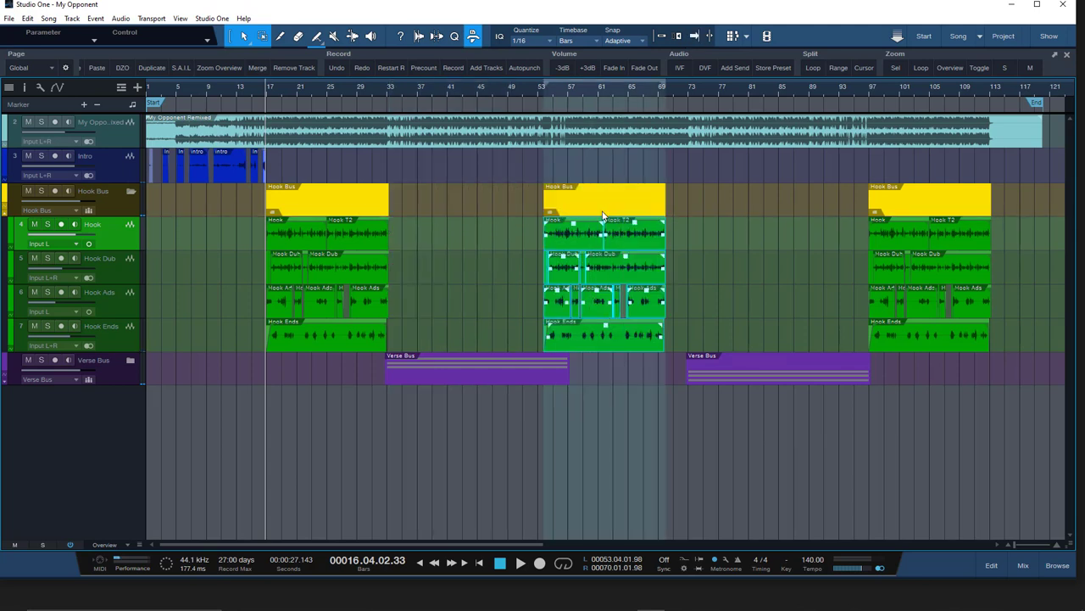
{"action": "key", "text": "Delete"}
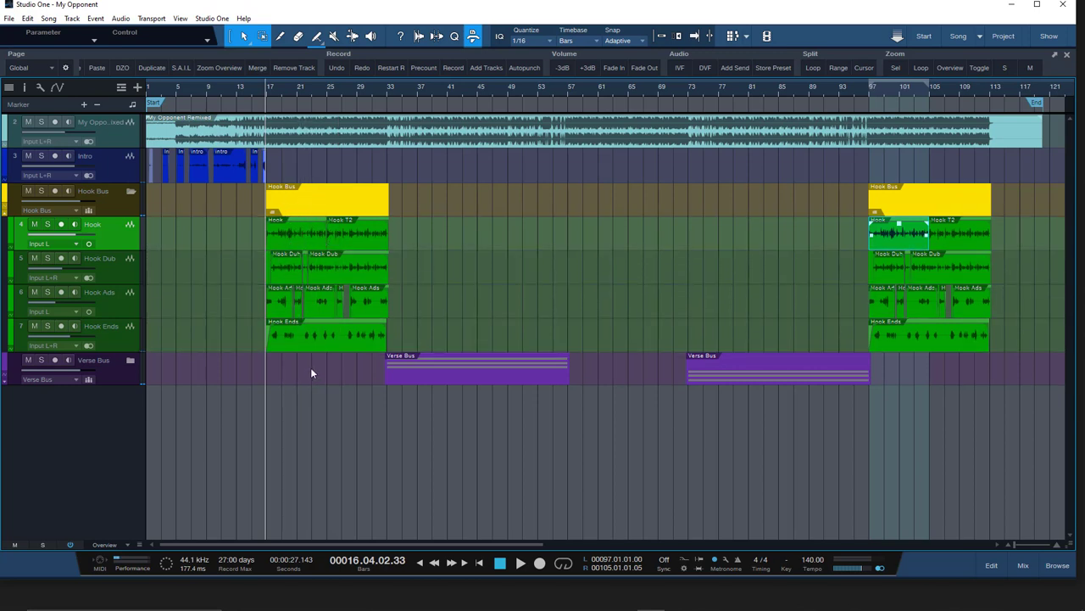
{"action": "left_click_drag", "start_coordinate": [312, 366], "coordinate": [379, 248]}
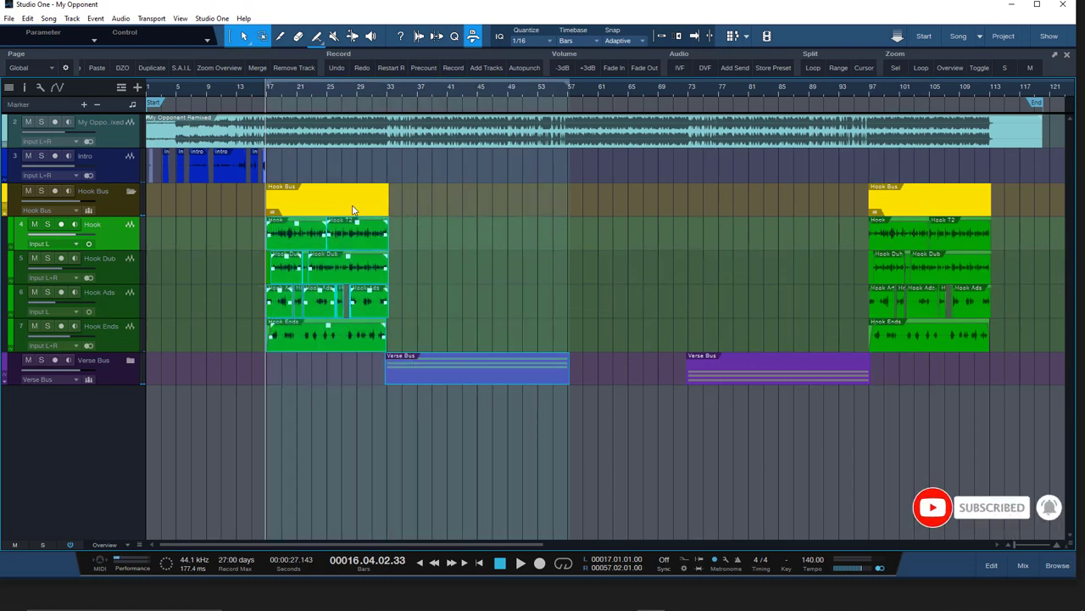
{"action": "left_click", "coordinate": [353, 209]}
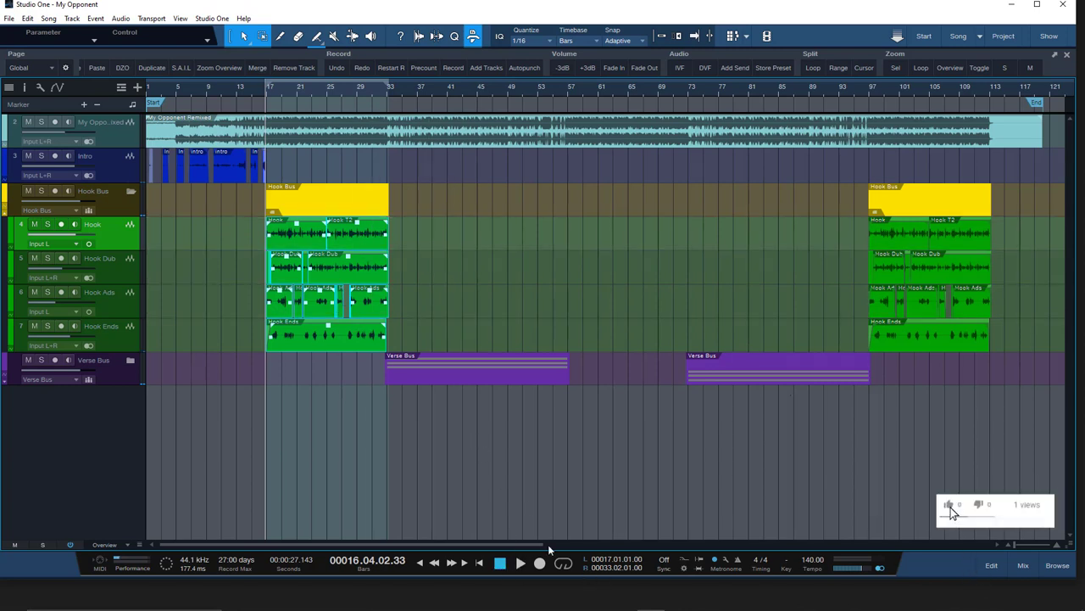
Solo track 2, the full-song reference, and play the song from bar 17, then stop
{"action": "left_click", "coordinate": [41, 122]}
{"action": "key", "text": "space"}
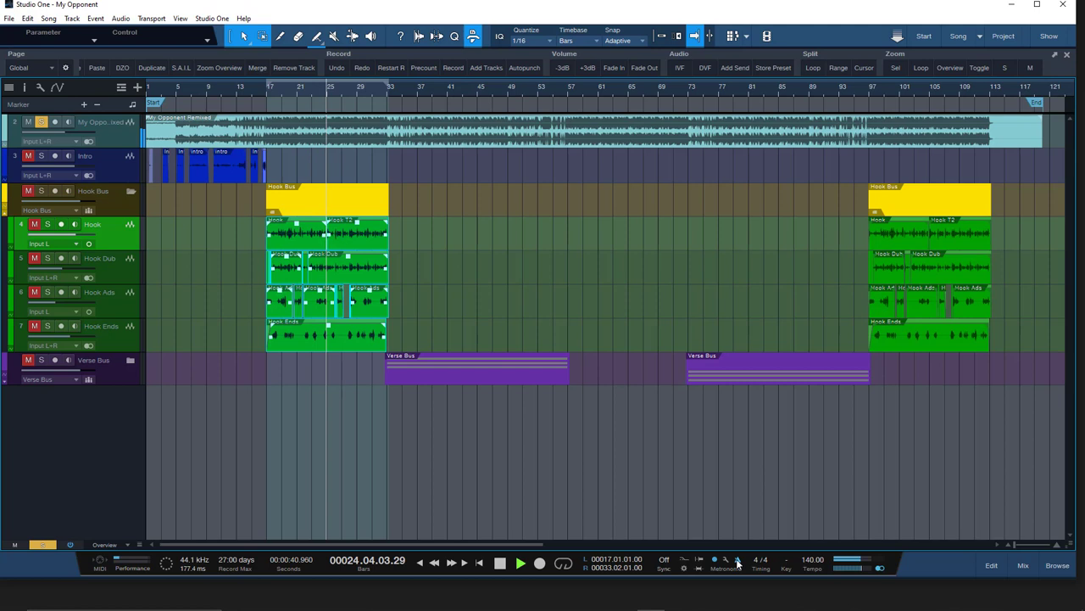
{"action": "key", "text": "space"}
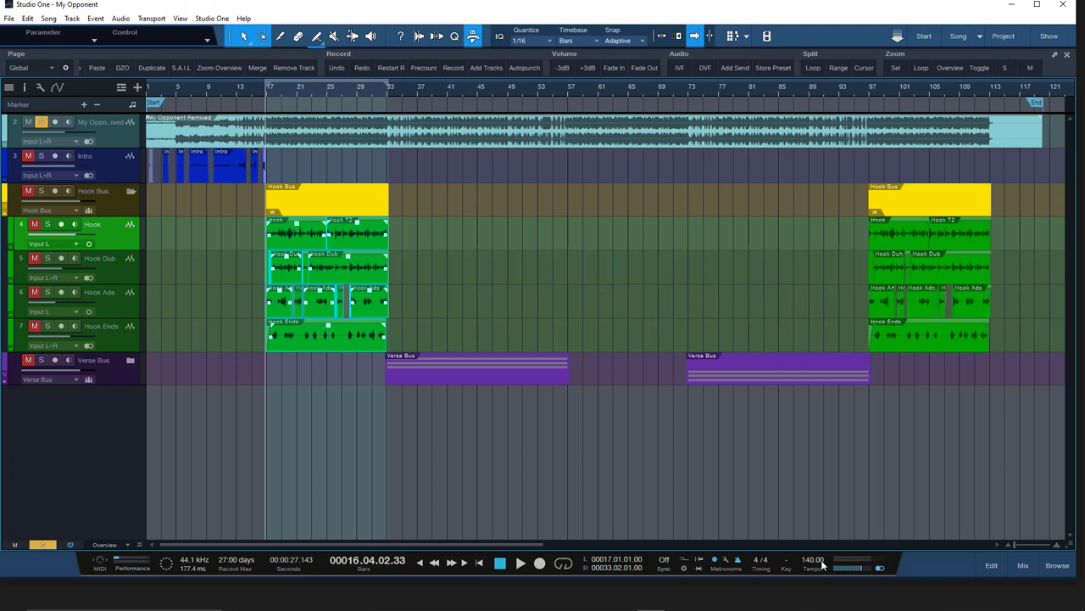
Place the playhead at bar 57 with snap kept on Adaptive
{"action": "left_click", "coordinate": [569, 92]}
{"action": "left_click", "coordinate": [625, 40]}
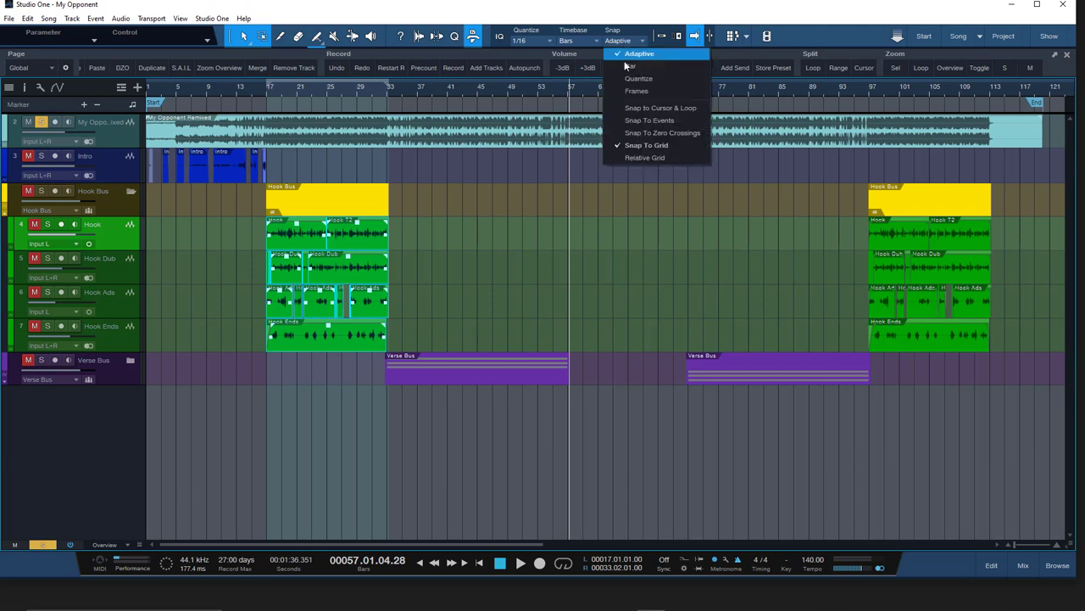
{"action": "left_click", "coordinate": [633, 52]}
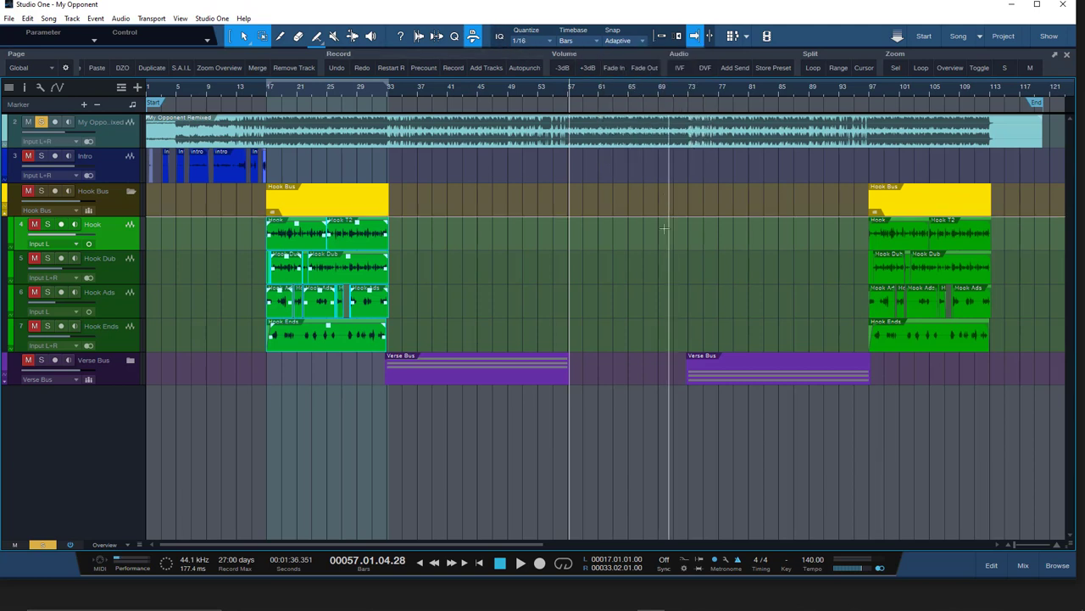
{"action": "left_click_drag", "start_coordinate": [610, 98], "coordinate": [716, 95]}
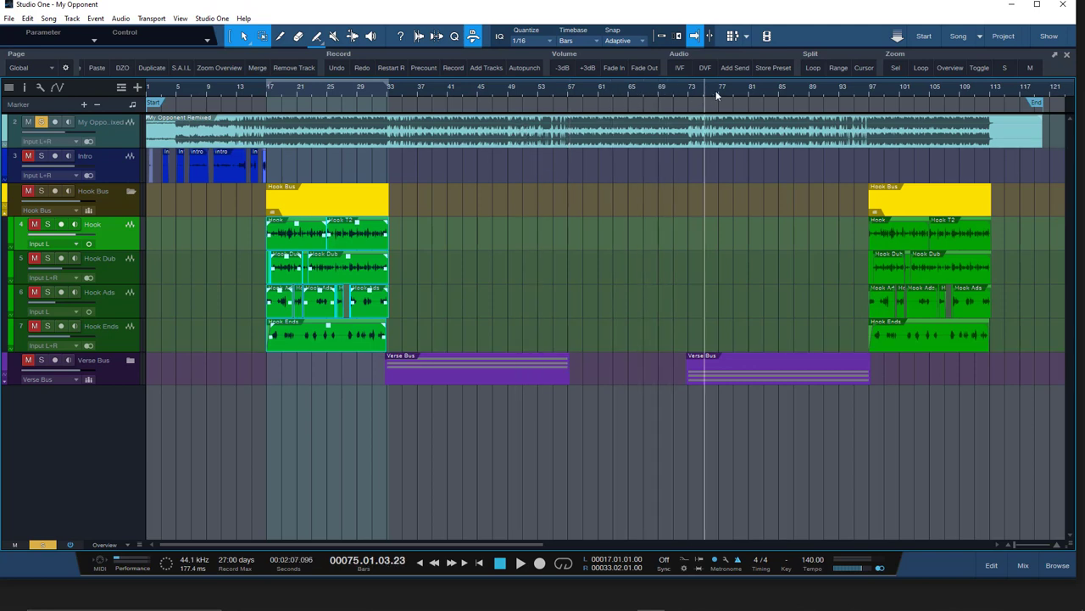
{"action": "left_click", "coordinate": [766, 90]}
{"action": "left_click", "coordinate": [568, 90]}
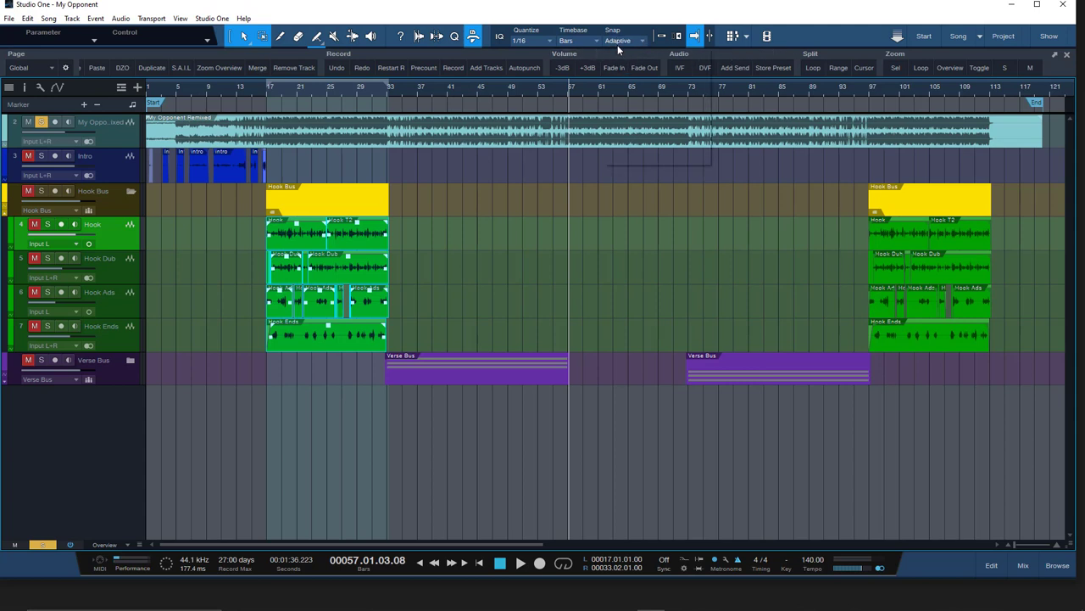
Confirm the grid stays at Adaptive snap, Bars timebase and 1/16 quantize
{"action": "left_click", "coordinate": [618, 42]}
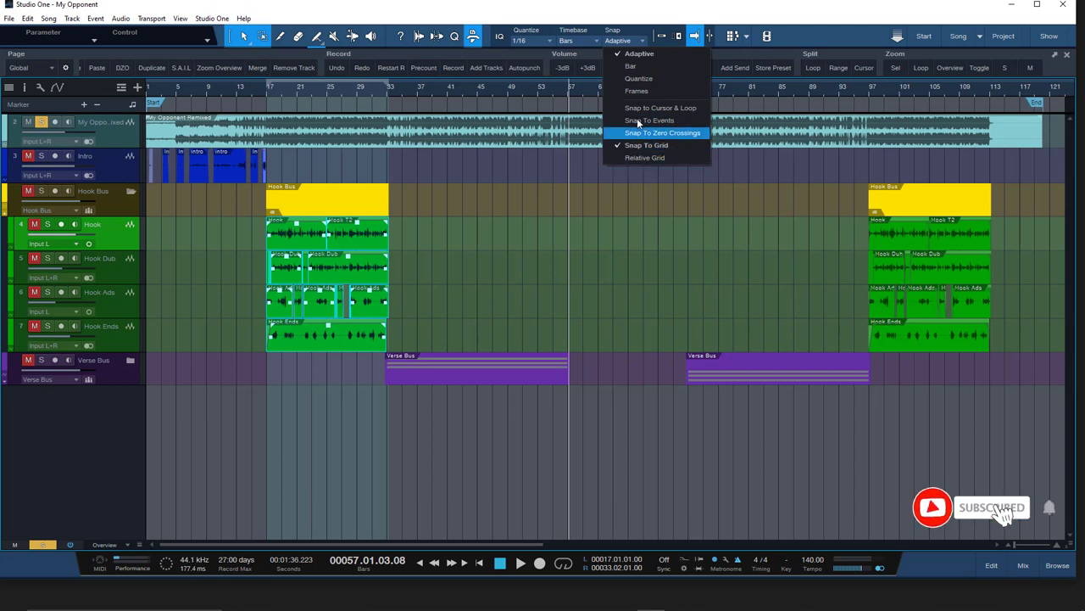
{"action": "left_click", "coordinate": [639, 54]}
{"action": "left_click", "coordinate": [574, 39]}
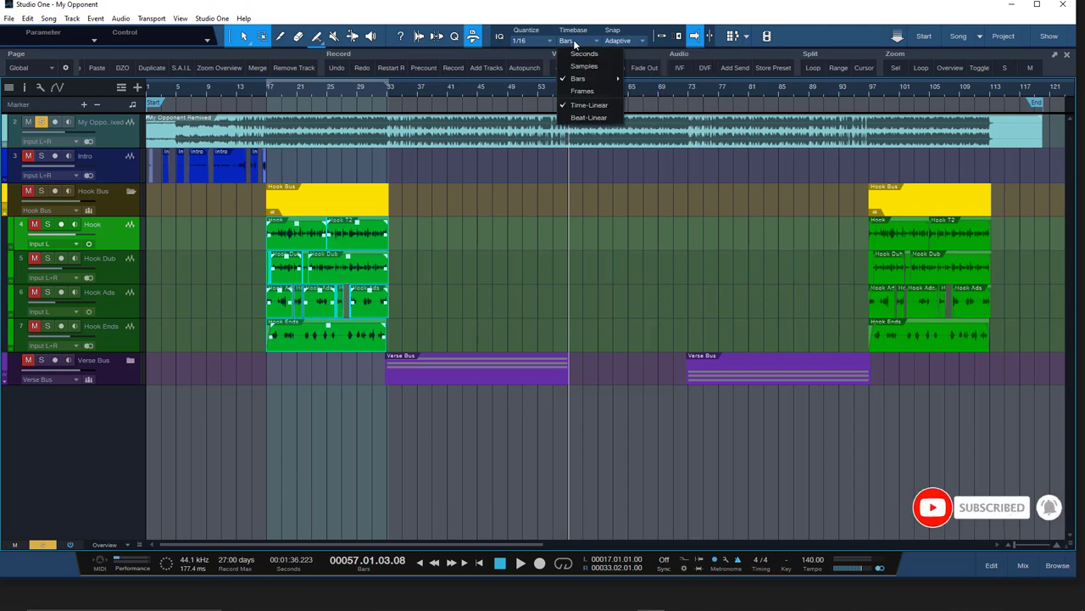
{"action": "left_click", "coordinate": [573, 41]}
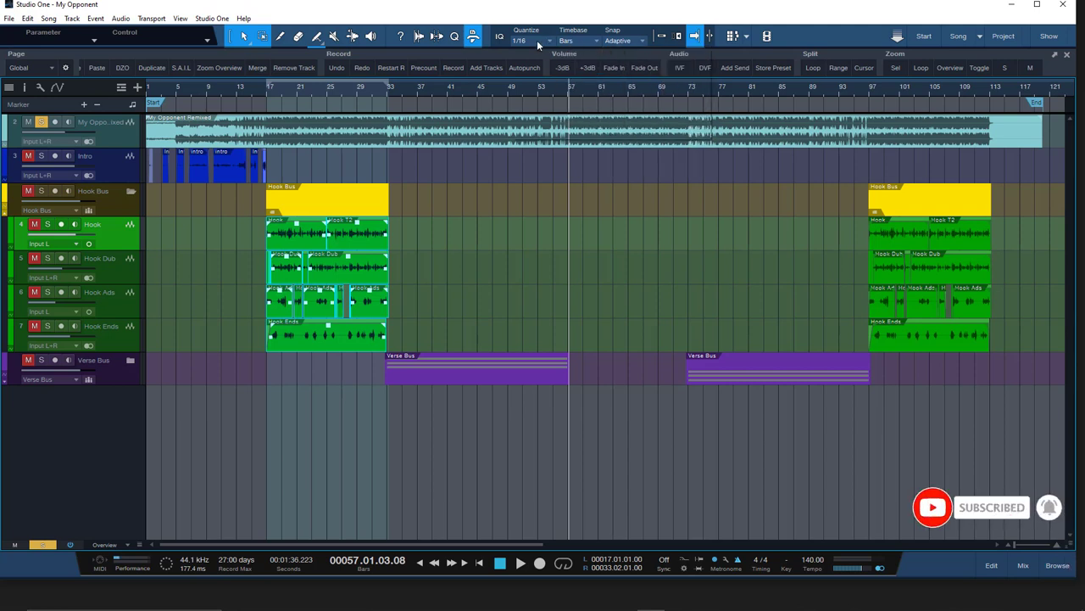
{"action": "left_click", "coordinate": [546, 40]}
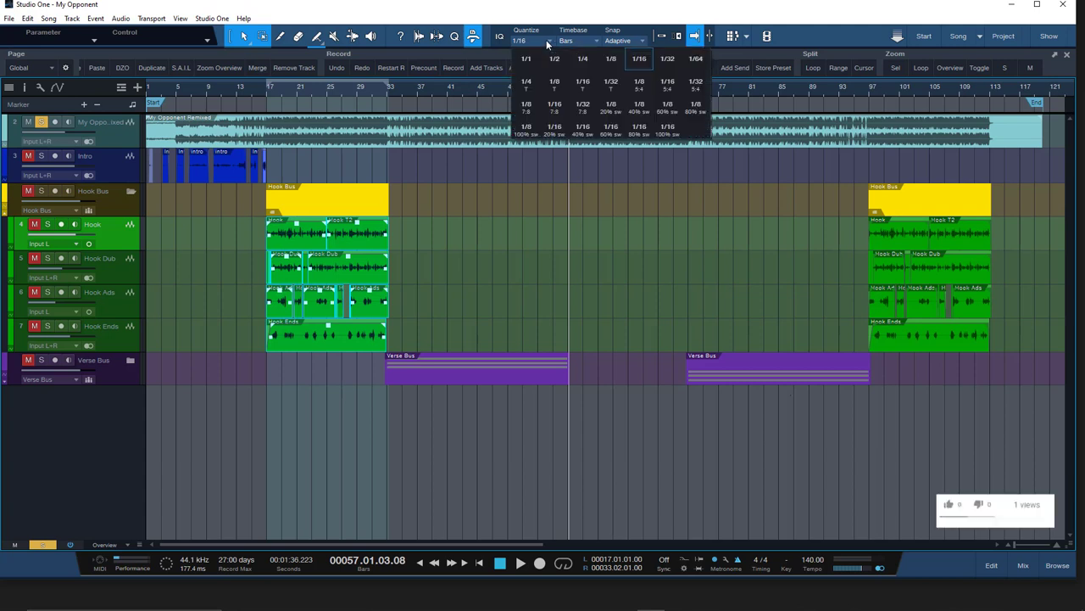
{"action": "left_click", "coordinate": [546, 40]}
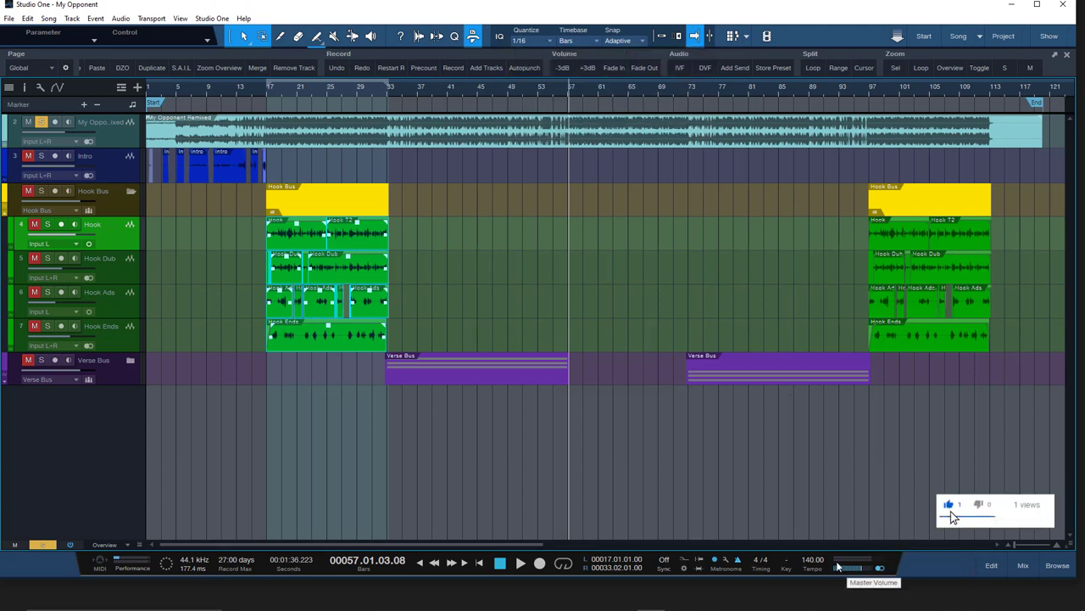
Audition from bar 57, then try duplicating and moving the Hook clips and undo it
{"action": "key", "text": "space"}
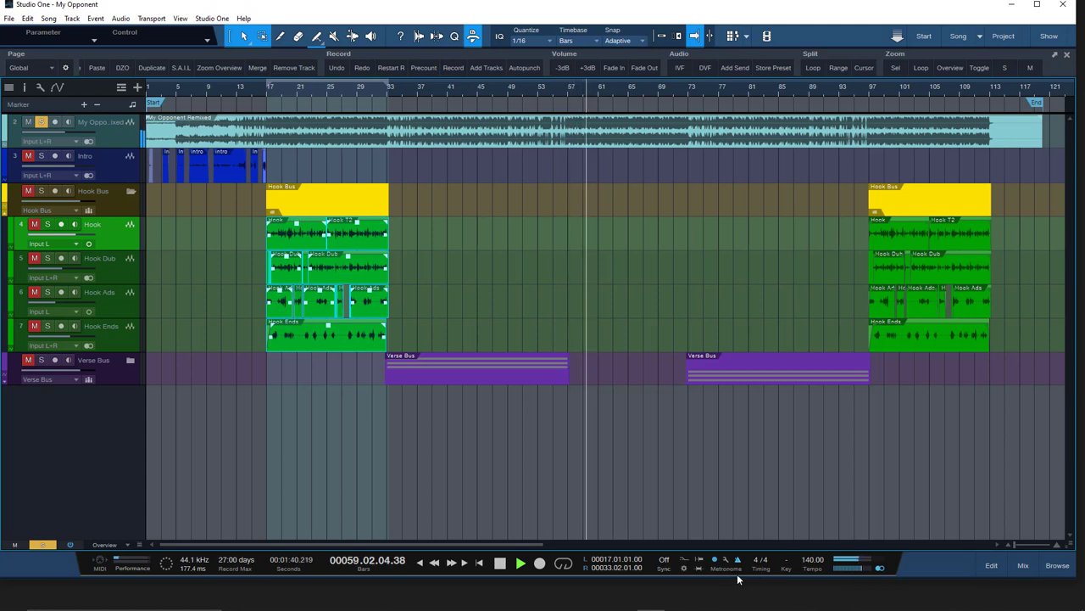
{"action": "key", "text": "space"}
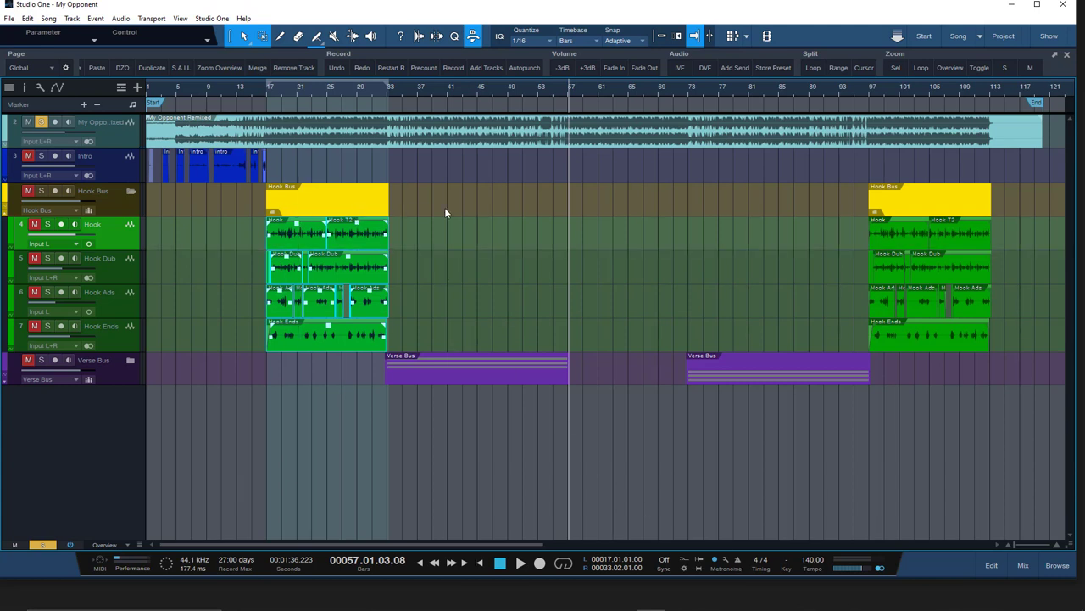
{"action": "key", "text": "d"}
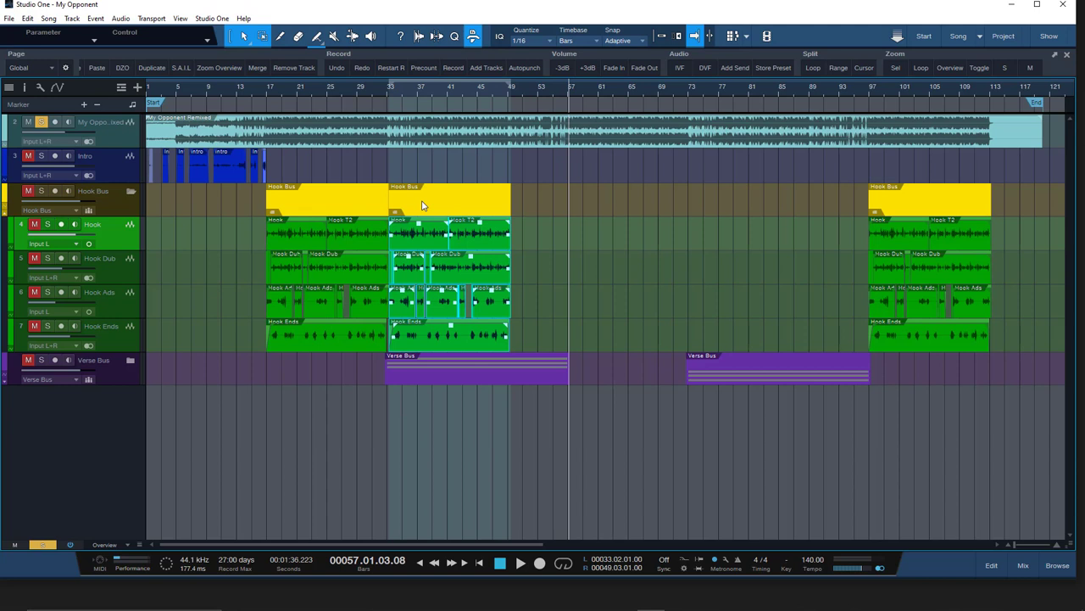
{"action": "left_click_drag", "start_coordinate": [421, 202], "coordinate": [592, 197]}
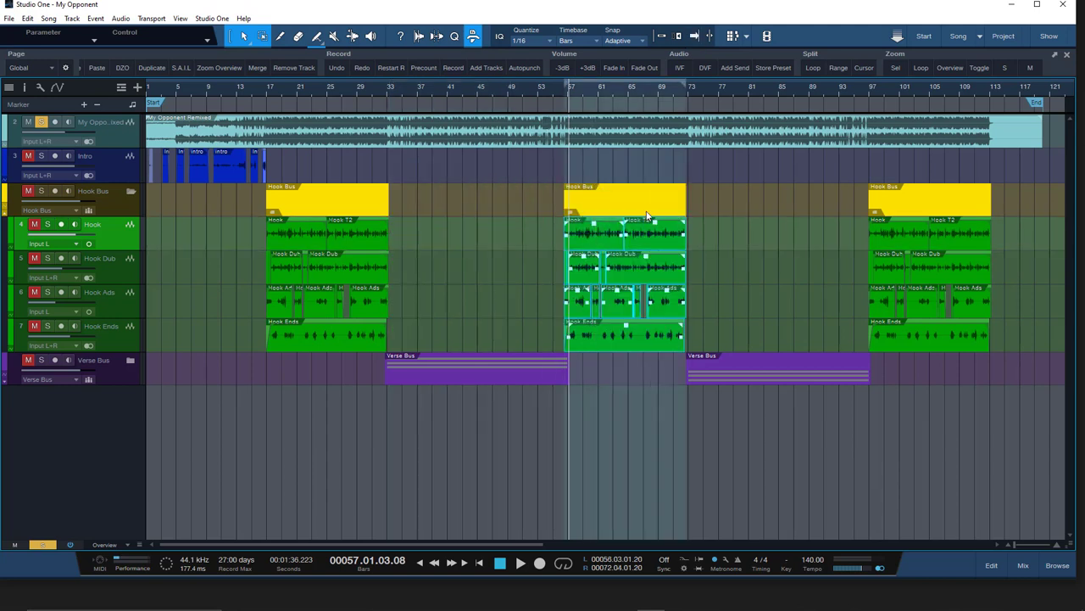
{"action": "key", "text": "ctrl+z"}
{"action": "key", "text": "ctrl+z"}
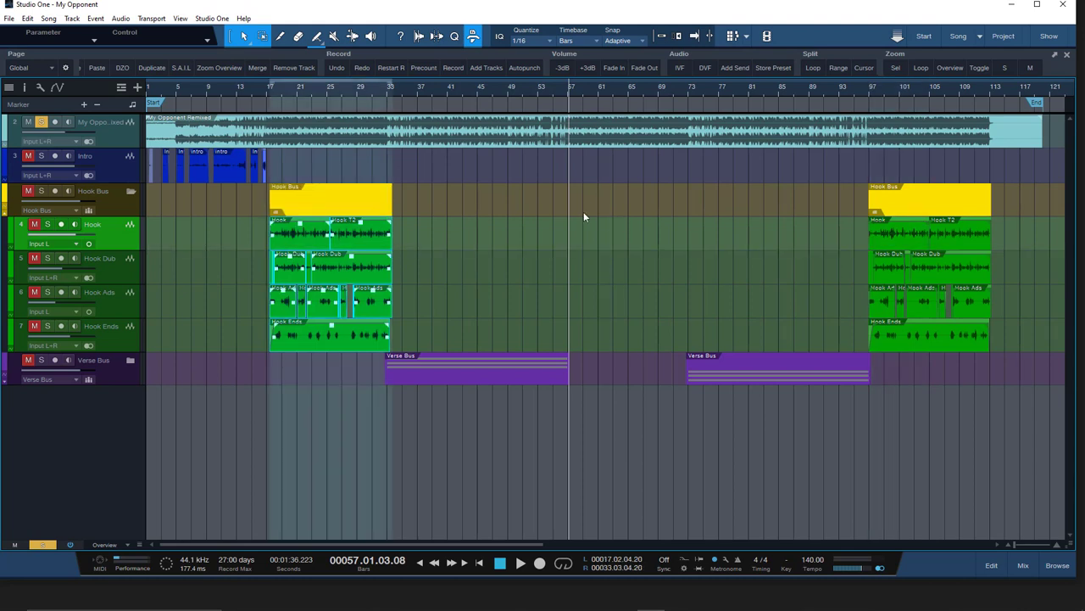
{"action": "key", "text": "ctrl+z"}
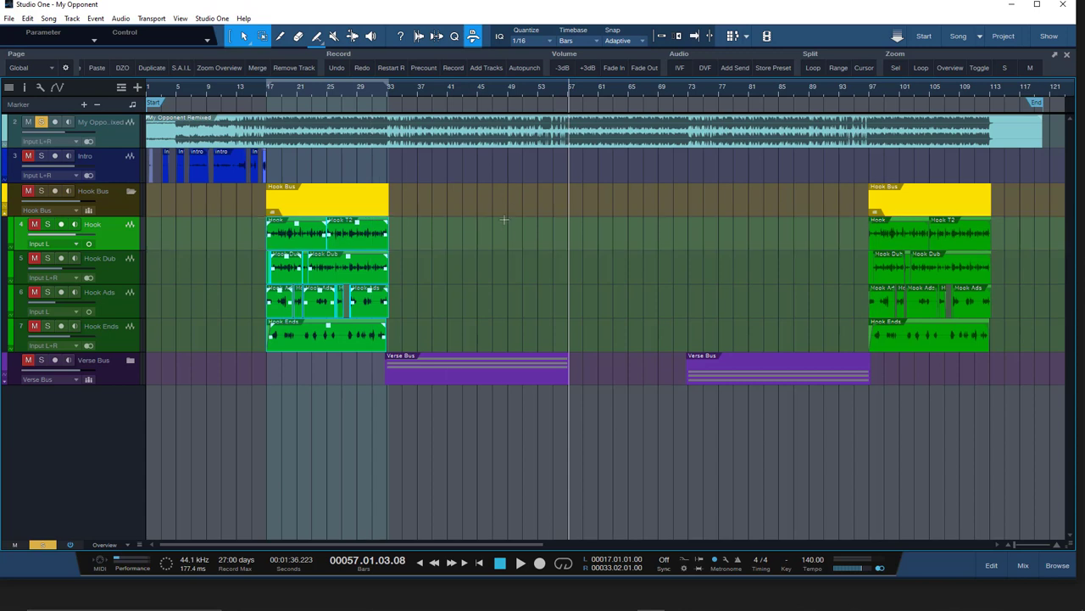
Undo an accidental shift, then duplicate the Hook Bus with its Hook clips and drag it to bar 57
{"action": "left_click_drag", "start_coordinate": [325, 327], "coordinate": [328, 328]}
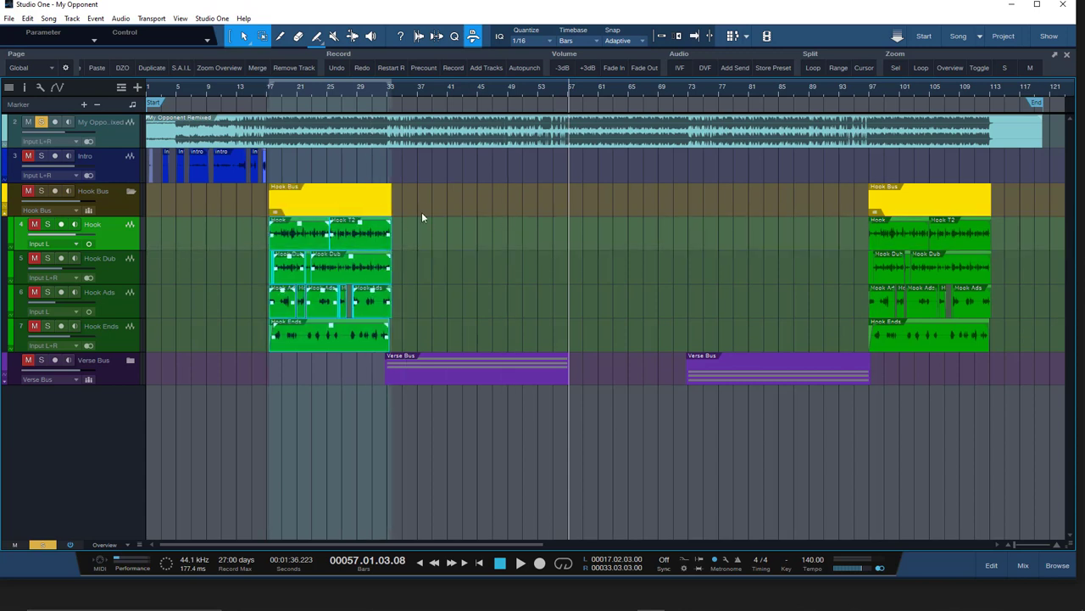
{"action": "key", "text": "ctrl+z"}
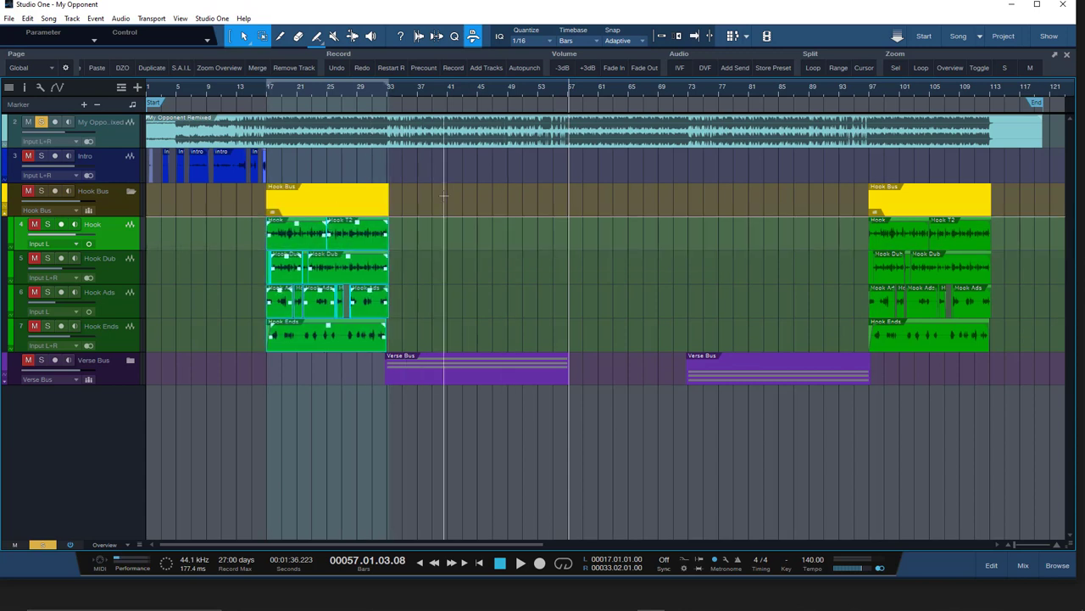
{"action": "key", "text": "d"}
{"action": "left_click_drag", "start_coordinate": [438, 214], "coordinate": [627, 210]}
Delete the hook copy after bar 57, play from before bar 17, and unsolo the reference track
{"action": "scroll", "coordinate": [555, 88], "scroll_direction": "up", "scroll_amount": 5}
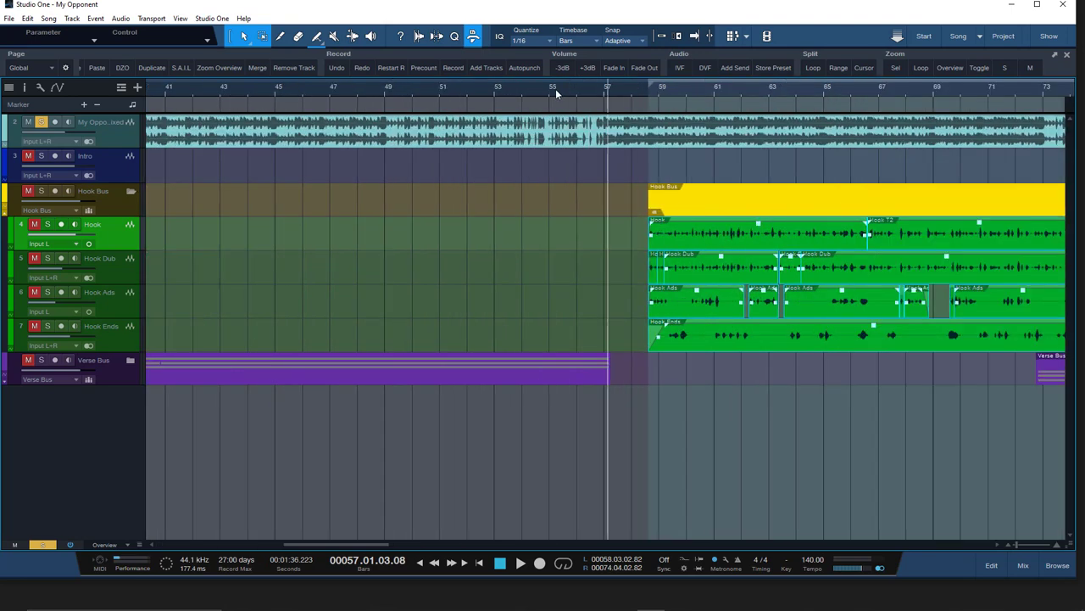
{"action": "scroll", "coordinate": [556, 88], "scroll_direction": "up", "scroll_amount": 3}
{"action": "scroll", "coordinate": [668, 90], "scroll_direction": "down", "scroll_amount": 8}
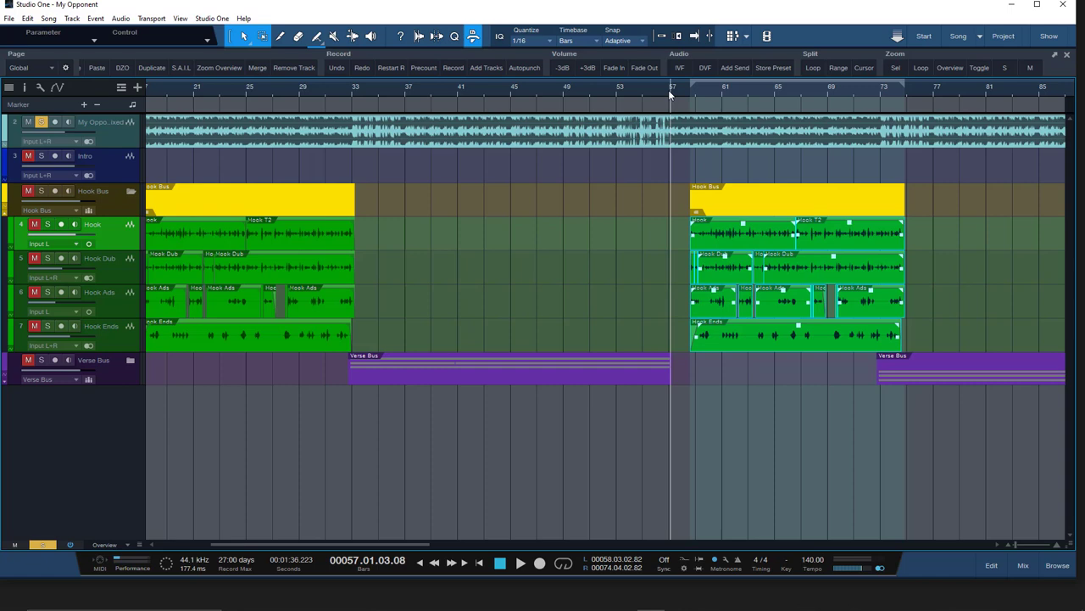
{"action": "left_click", "coordinate": [212, 92]}
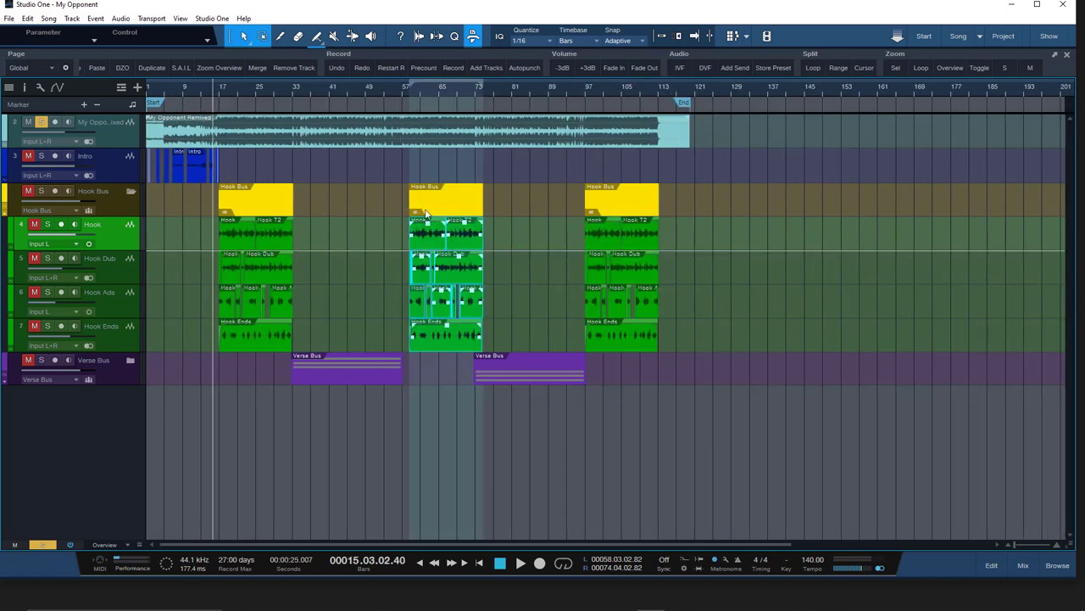
{"action": "key", "text": "Delete"}
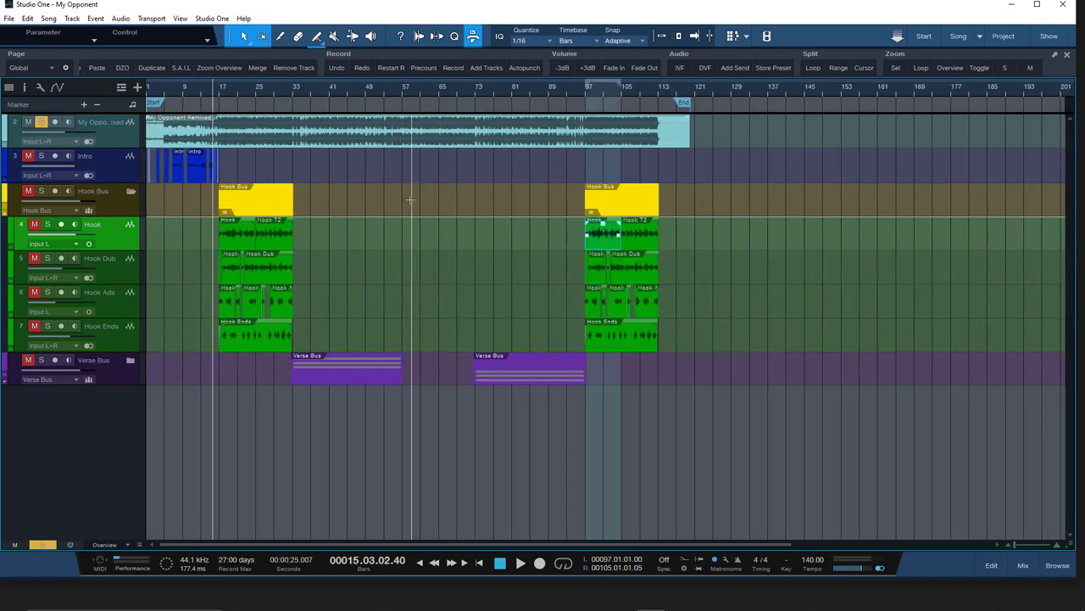
{"action": "key", "text": "space"}
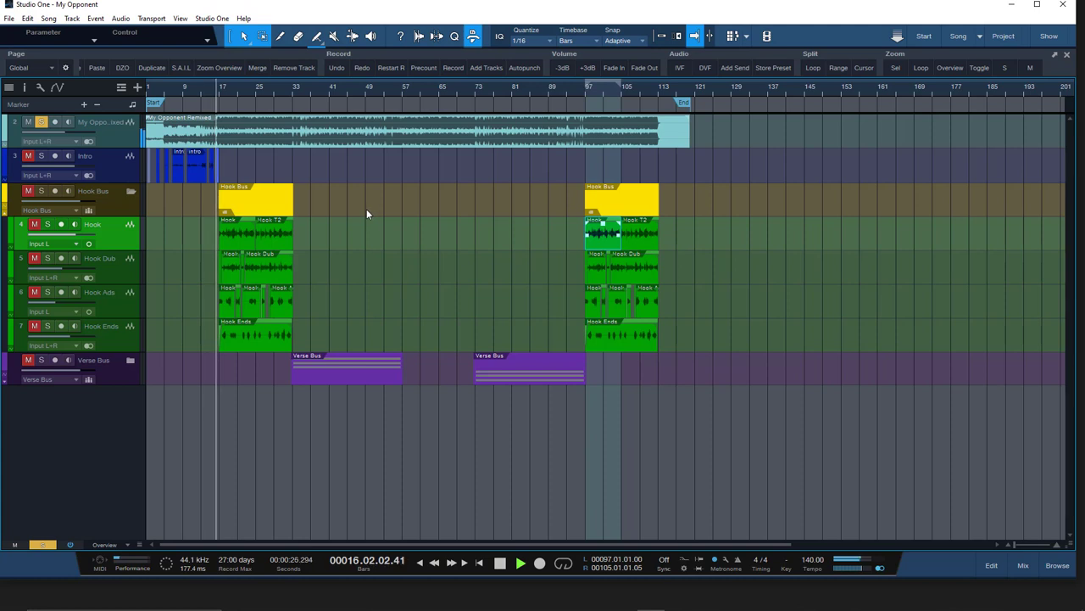
{"action": "left_click", "coordinate": [41, 122]}
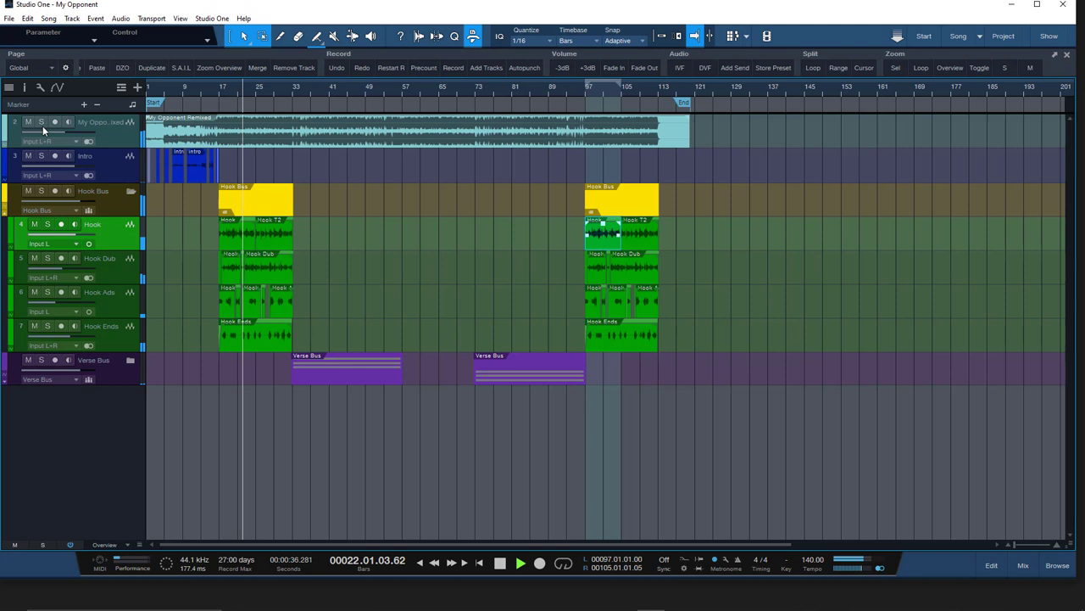
Duplicate the bar 17–33 hook events and move the copy to bars 65–81
{"action": "key", "text": "space"}
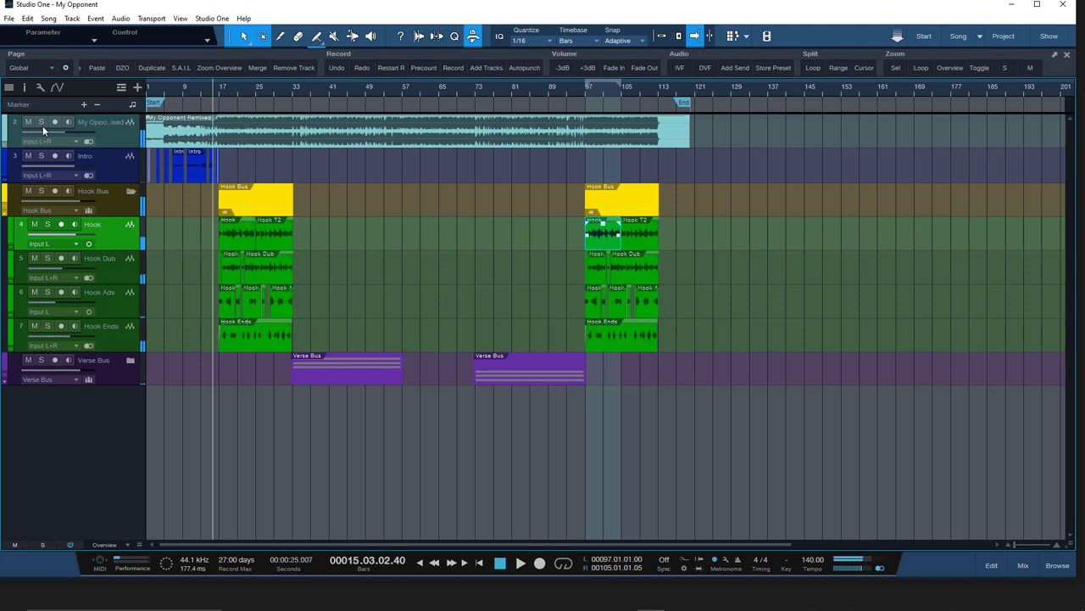
{"action": "left_click", "coordinate": [253, 213]}
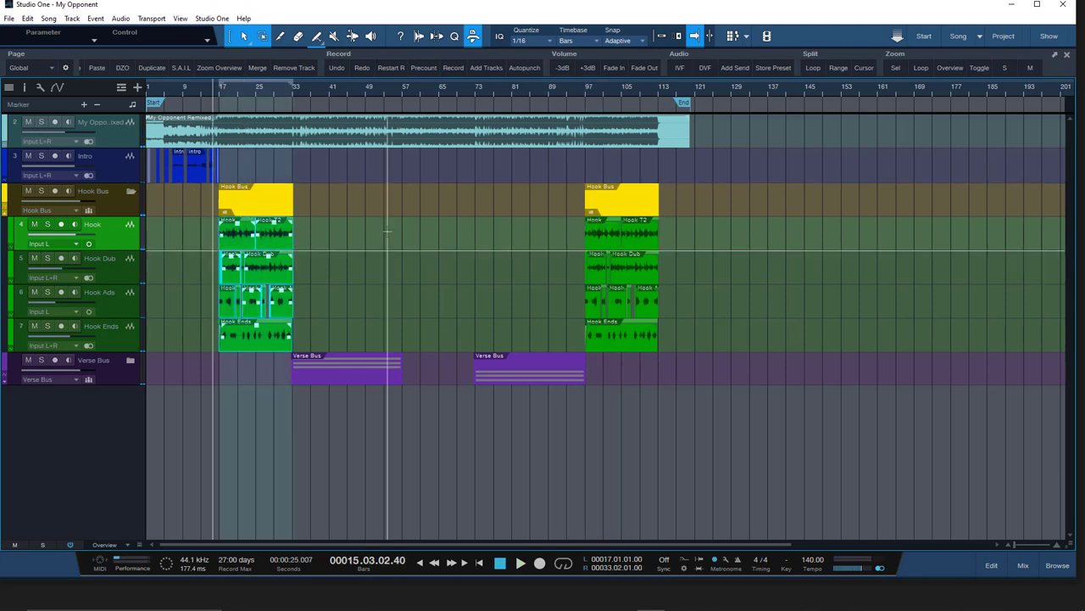
{"action": "key", "text": "d"}
{"action": "left_click_drag", "start_coordinate": [314, 211], "coordinate": [460, 205]}
Set the playhead at bar 55 and play to audition the moved hook
{"action": "scroll", "coordinate": [404, 88], "scroll_direction": "up", "scroll_amount": 5}
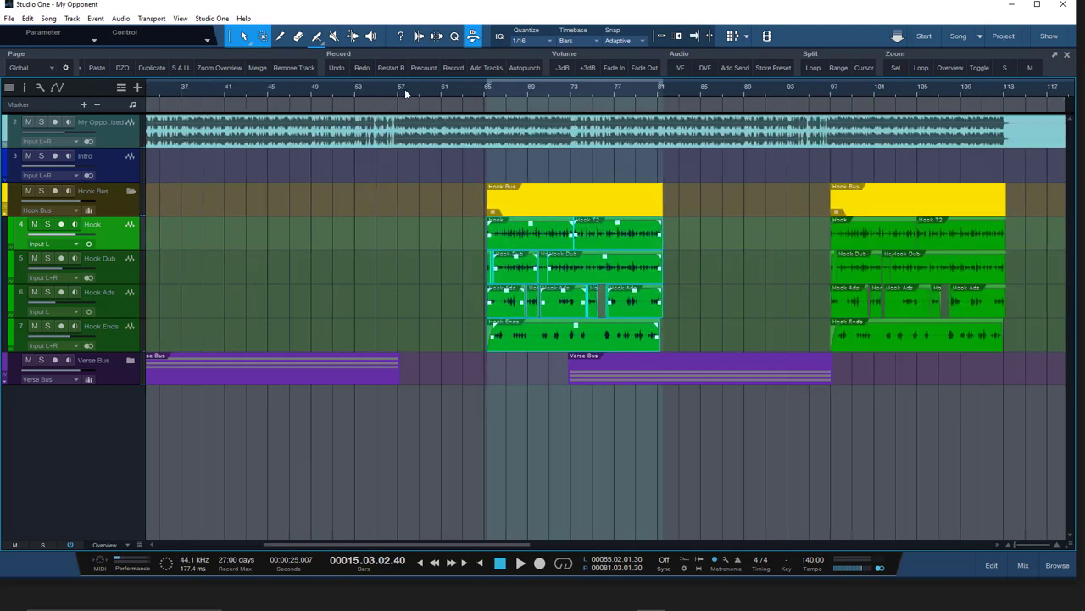
{"action": "left_click", "coordinate": [381, 96]}
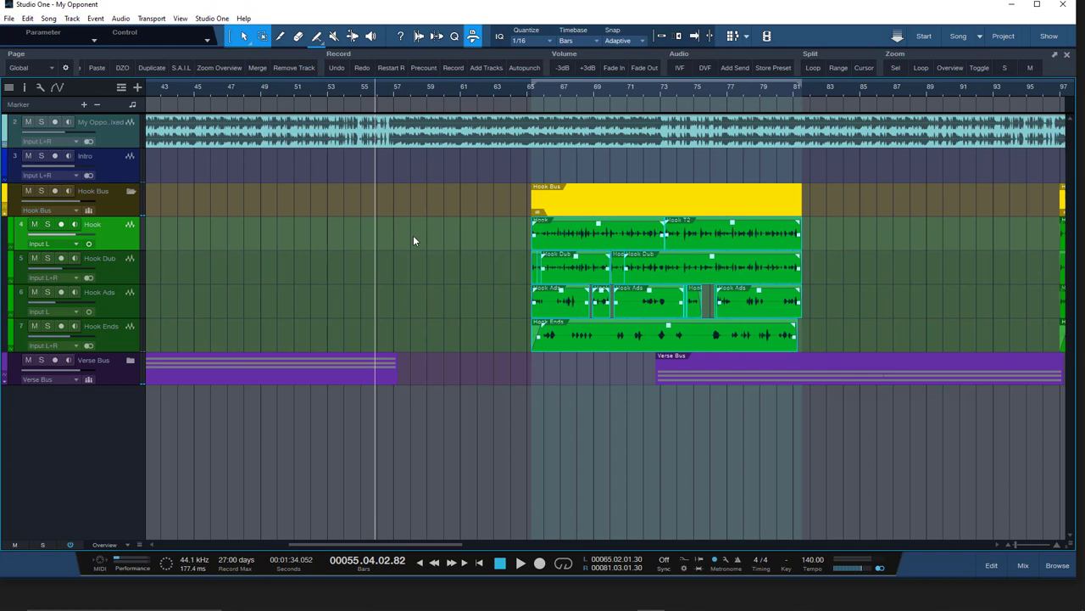
{"action": "key", "text": "space"}
{"action": "key", "text": "space"}
{"action": "key", "text": "space"}
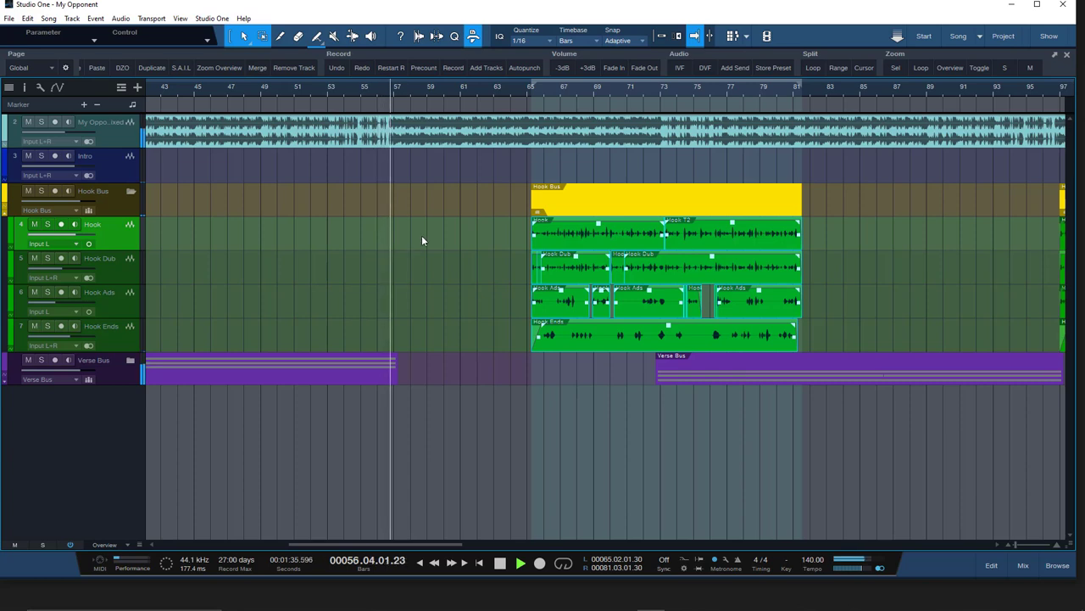
{"action": "key", "text": "space"}
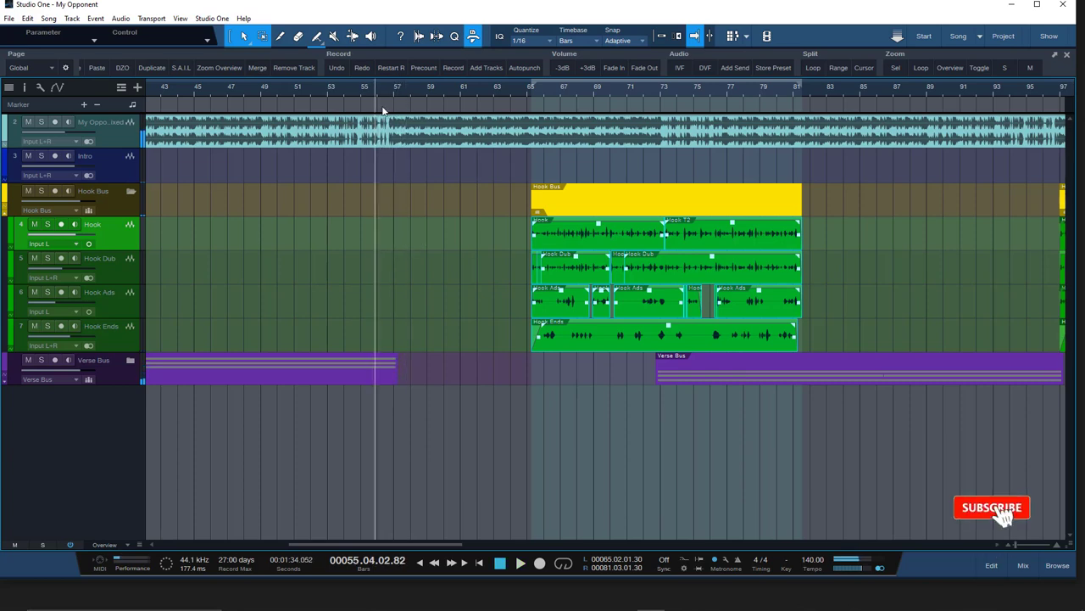
Zoom in and set the playhead exactly at the start of bar 57, checking with playback
{"action": "scroll", "coordinate": [396, 86], "scroll_direction": "up", "scroll_amount": 5}
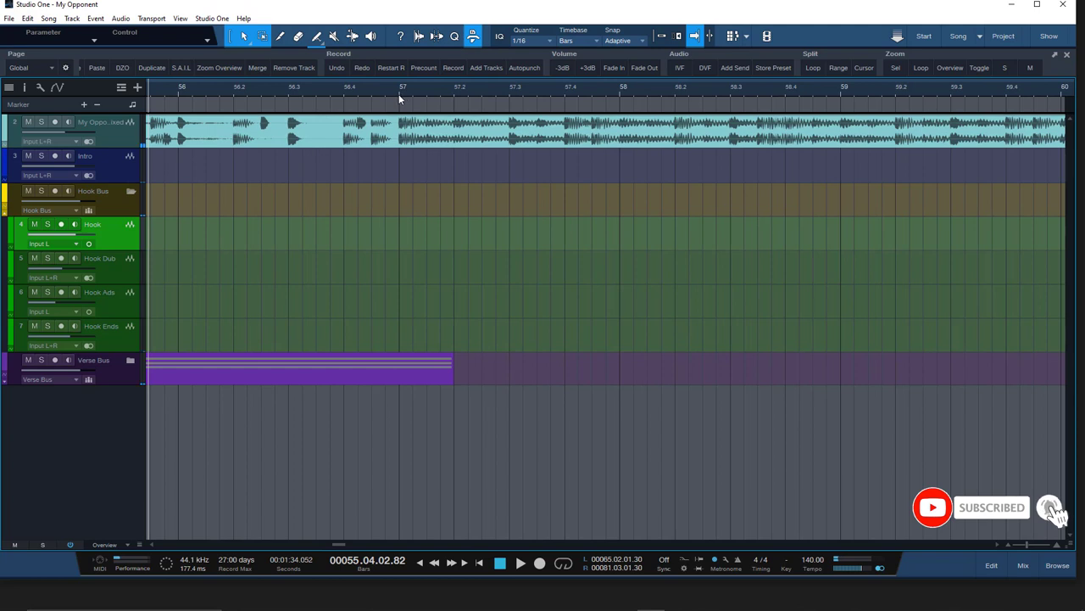
{"action": "left_click", "coordinate": [400, 97]}
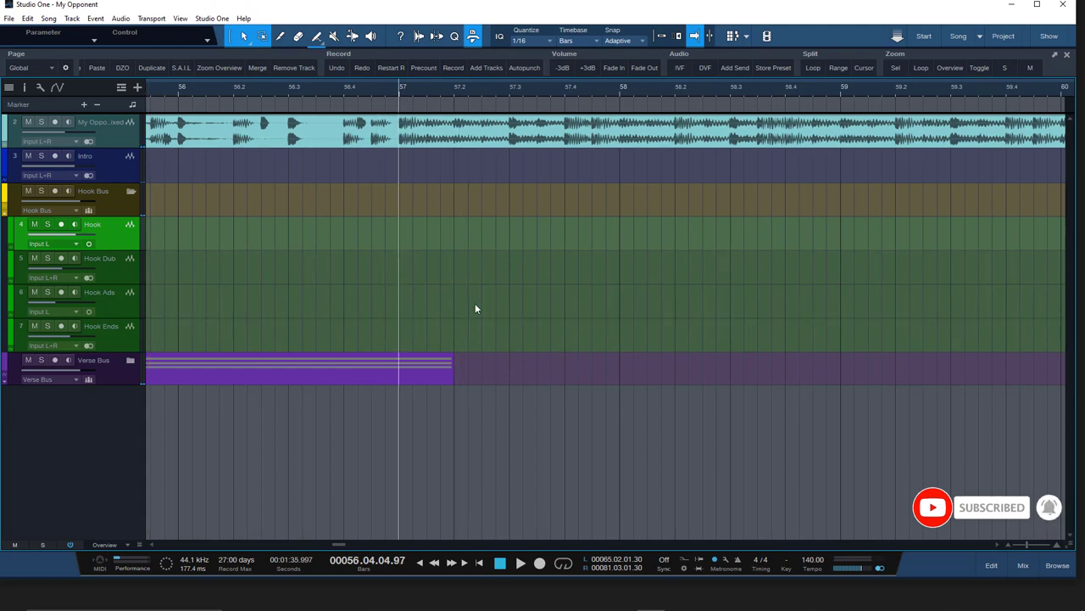
{"action": "key", "text": "space"}
{"action": "key", "text": "space"}
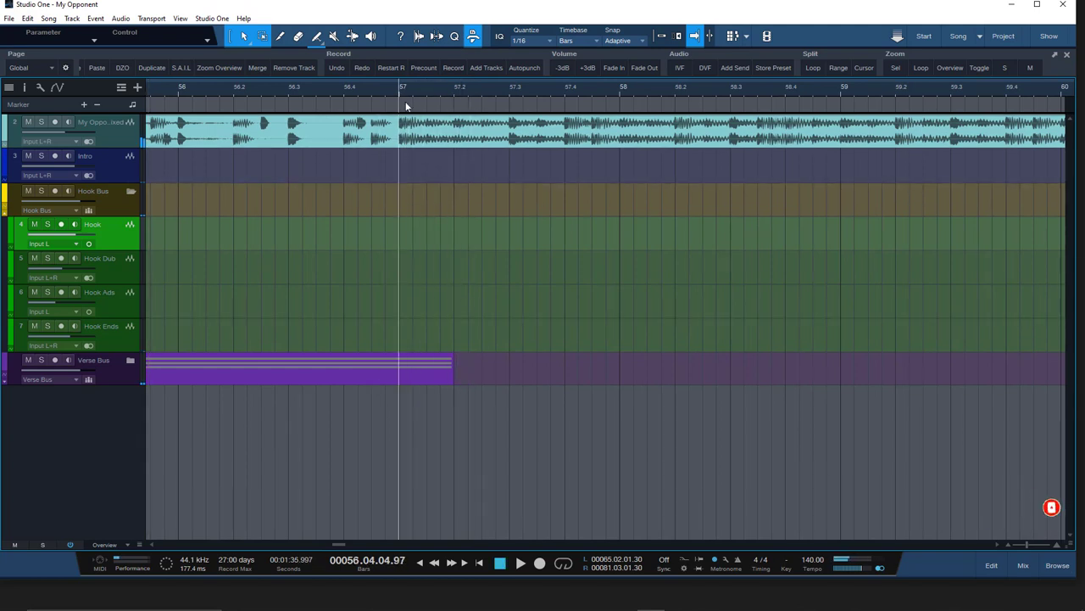
{"action": "scroll", "coordinate": [402, 92], "scroll_direction": "up", "scroll_amount": 3}
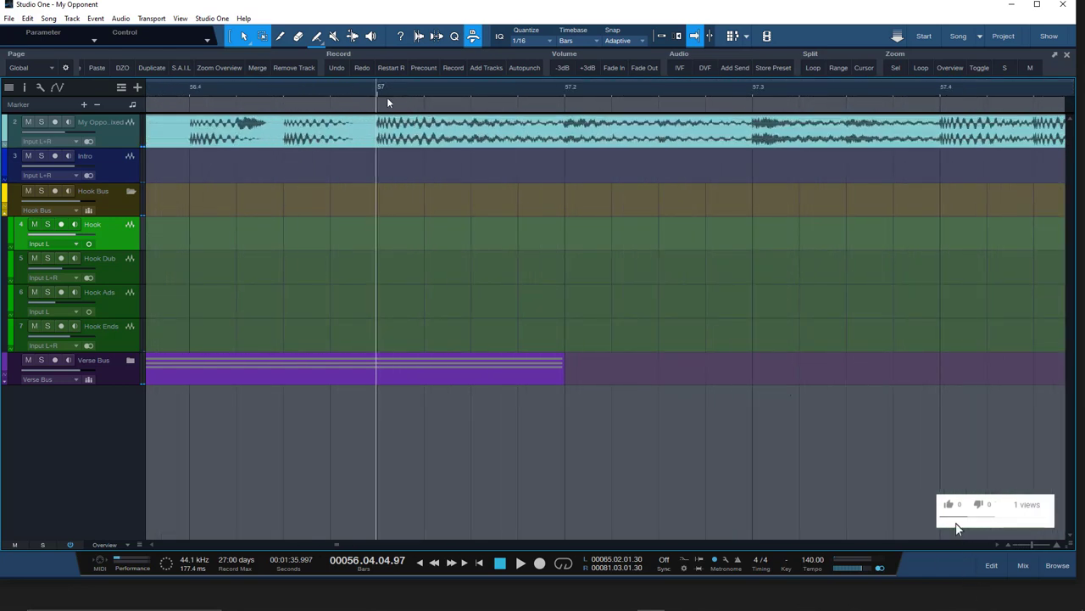
{"action": "left_click", "coordinate": [378, 95]}
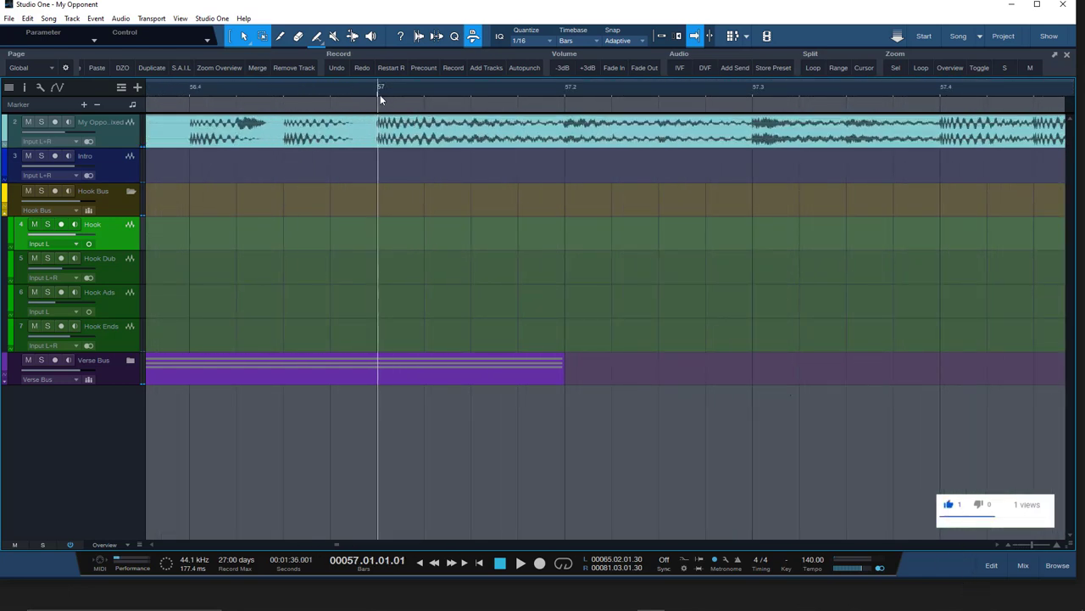
{"action": "left_click", "coordinate": [377, 93]}
Delete the misplaced hook copy at bar 65 and select the bar 17–33 hook events
{"action": "scroll", "coordinate": [388, 85], "scroll_direction": "down", "scroll_amount": 10}
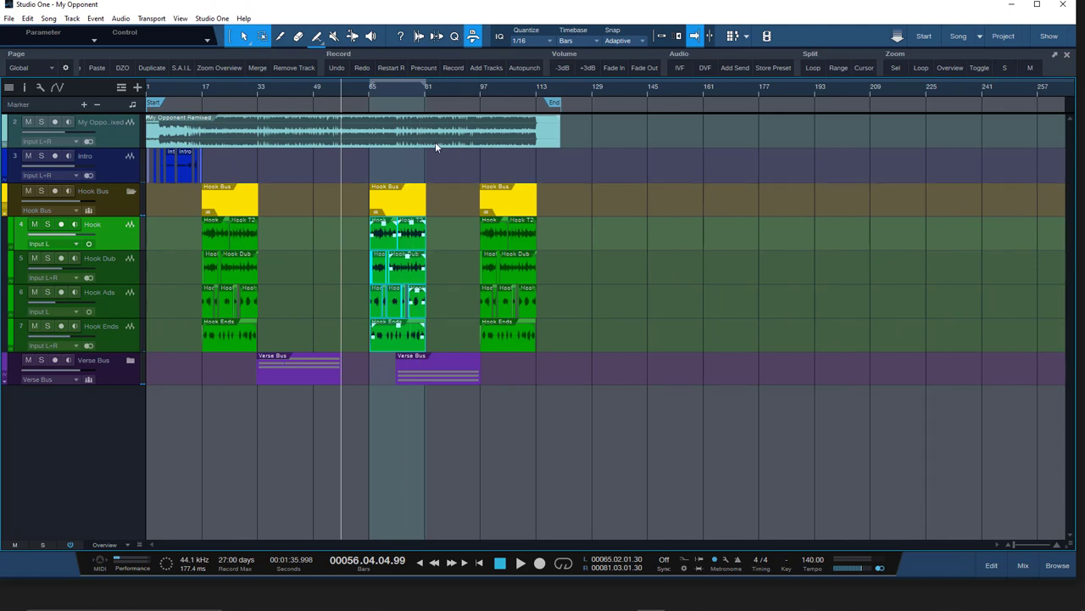
{"action": "key", "text": "Delete"}
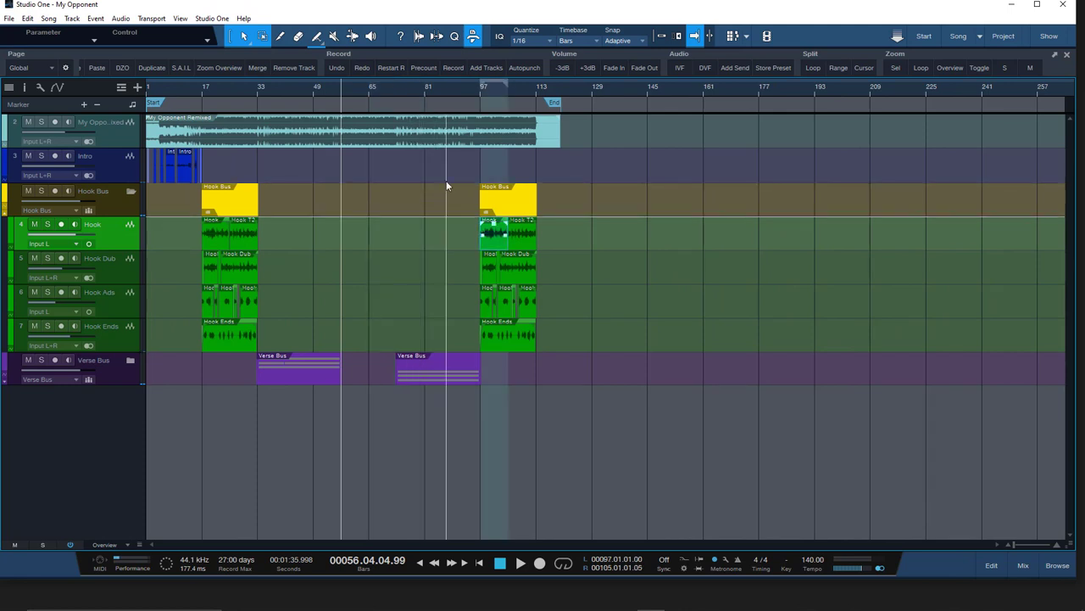
{"action": "left_click", "coordinate": [246, 202]}
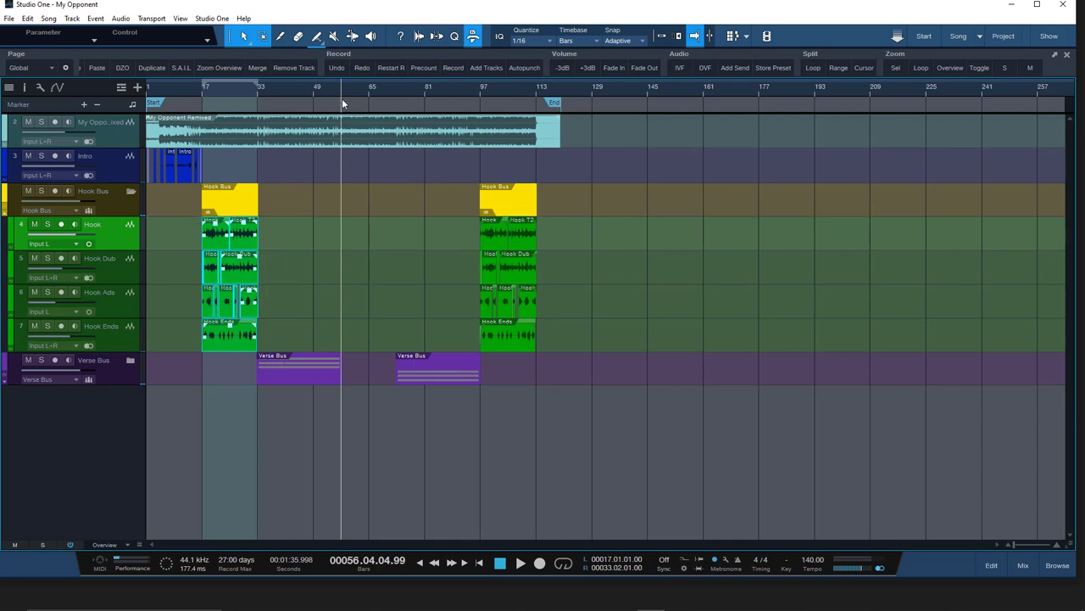
{"action": "scroll", "coordinate": [342, 92], "scroll_direction": "up", "scroll_amount": 10}
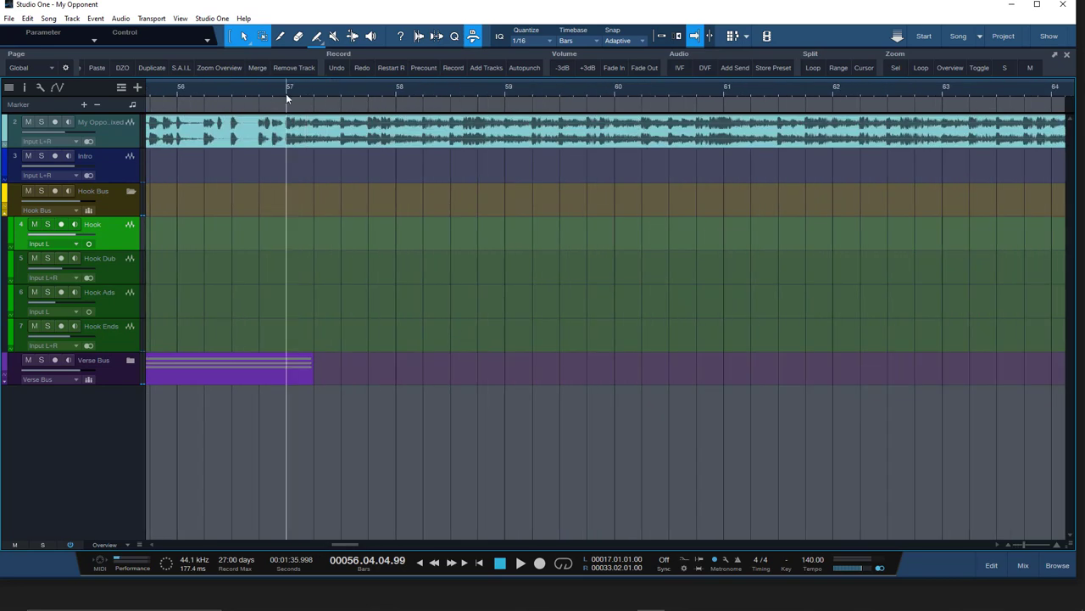
{"action": "scroll", "coordinate": [286, 93], "scroll_direction": "up", "scroll_amount": 5}
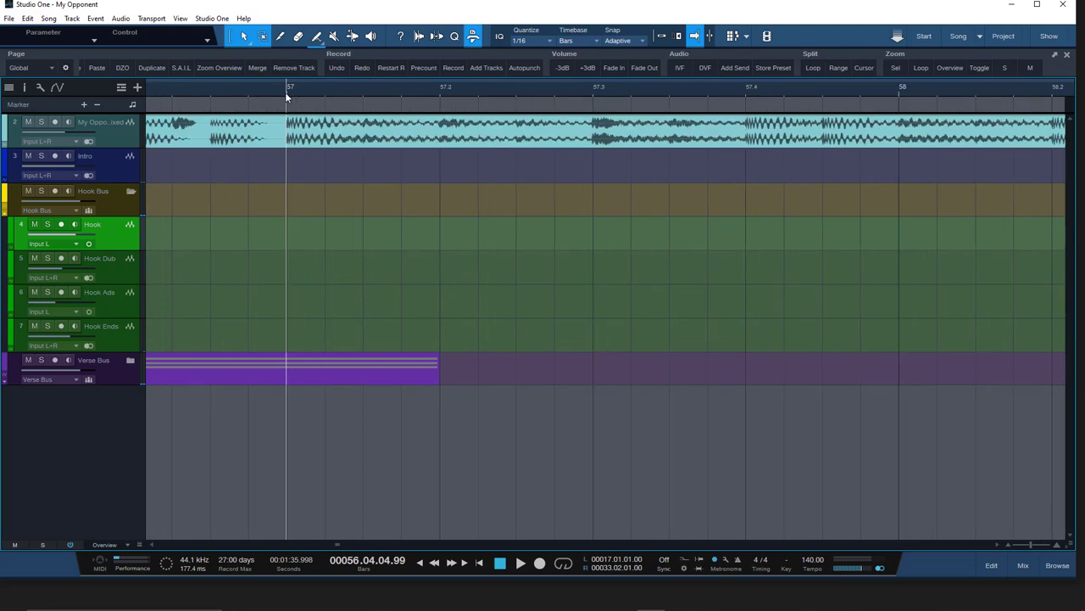
{"action": "scroll", "coordinate": [286, 91], "scroll_direction": "down", "scroll_amount": 15}
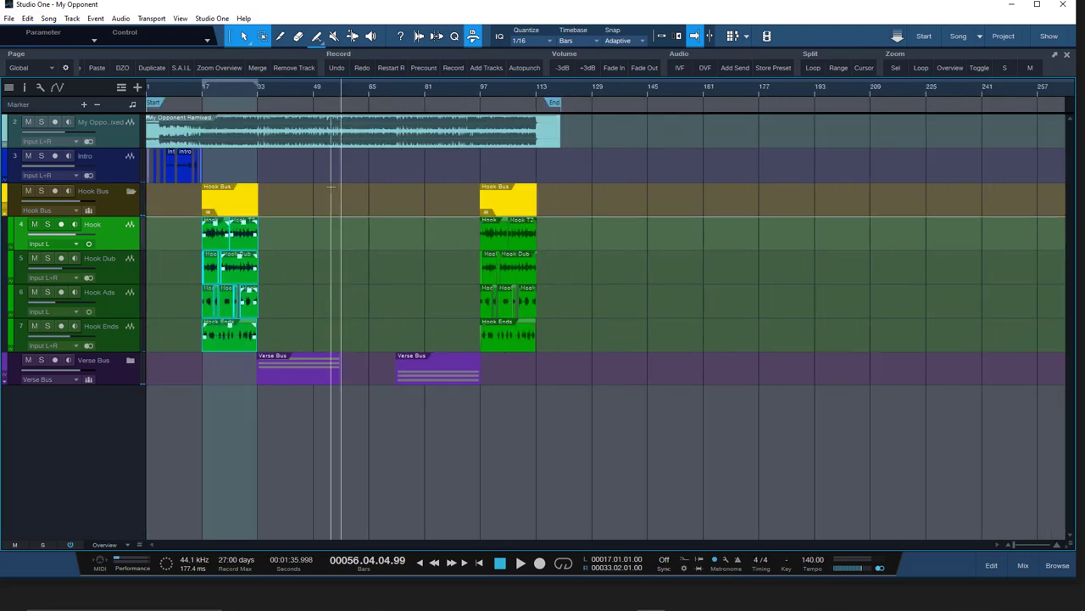
{"action": "key", "text": "ctrl+v"}
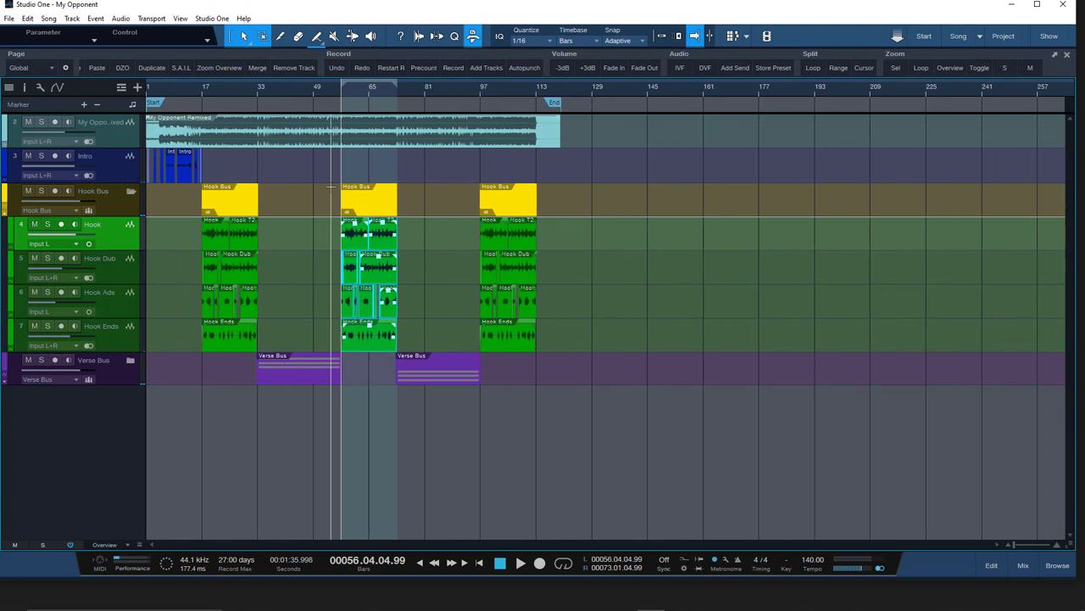
{"action": "key", "text": "space"}
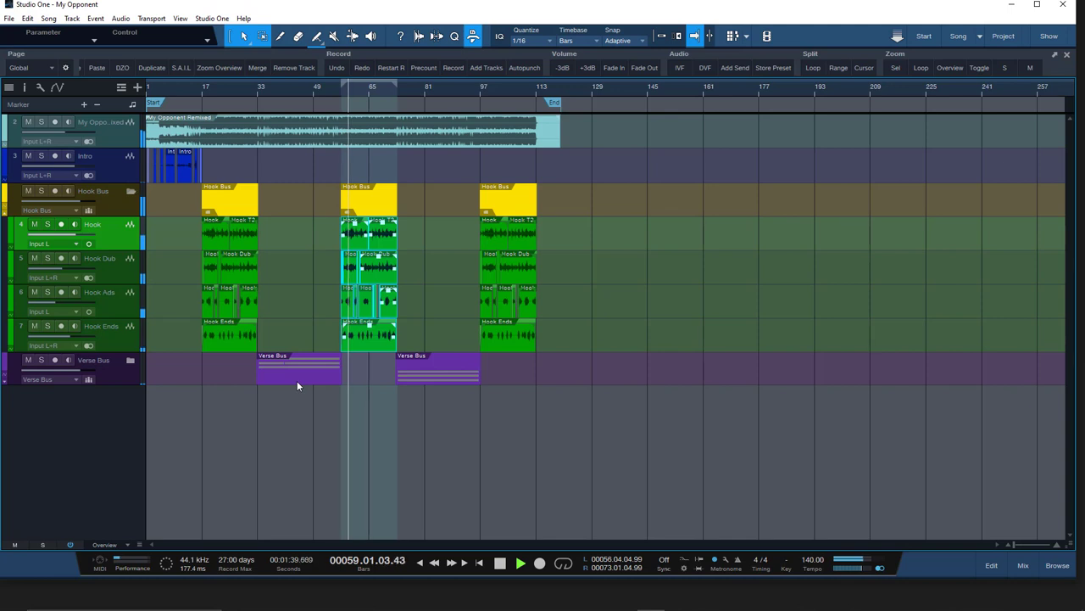
{"action": "key", "text": "space"}
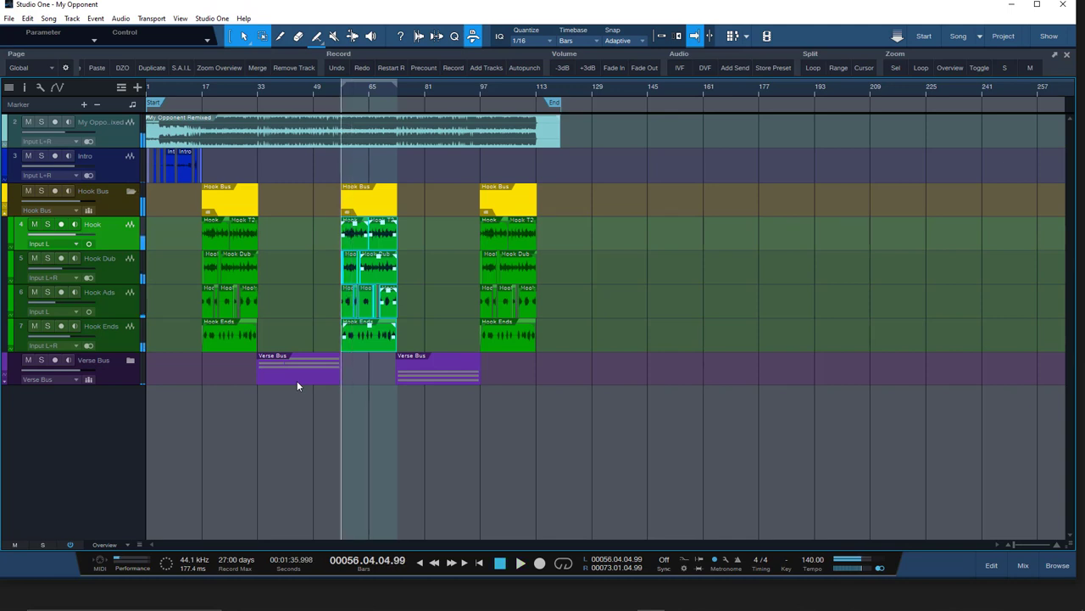
{"action": "key", "text": "Right"}
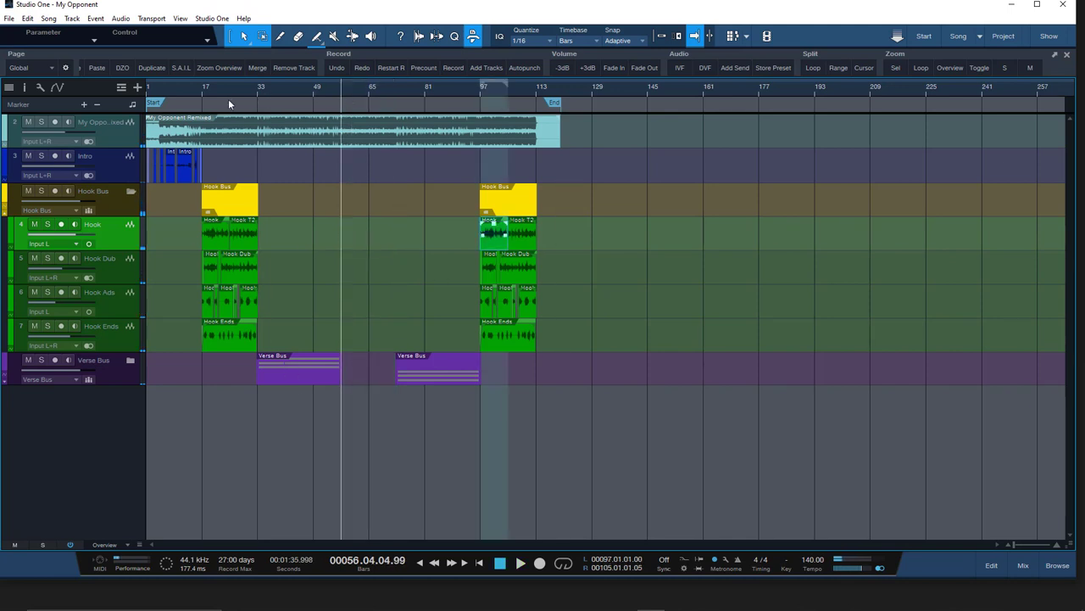
{"action": "left_click", "coordinate": [201, 95]}
{"action": "scroll", "coordinate": [201, 89], "scroll_direction": "up", "scroll_amount": 8}
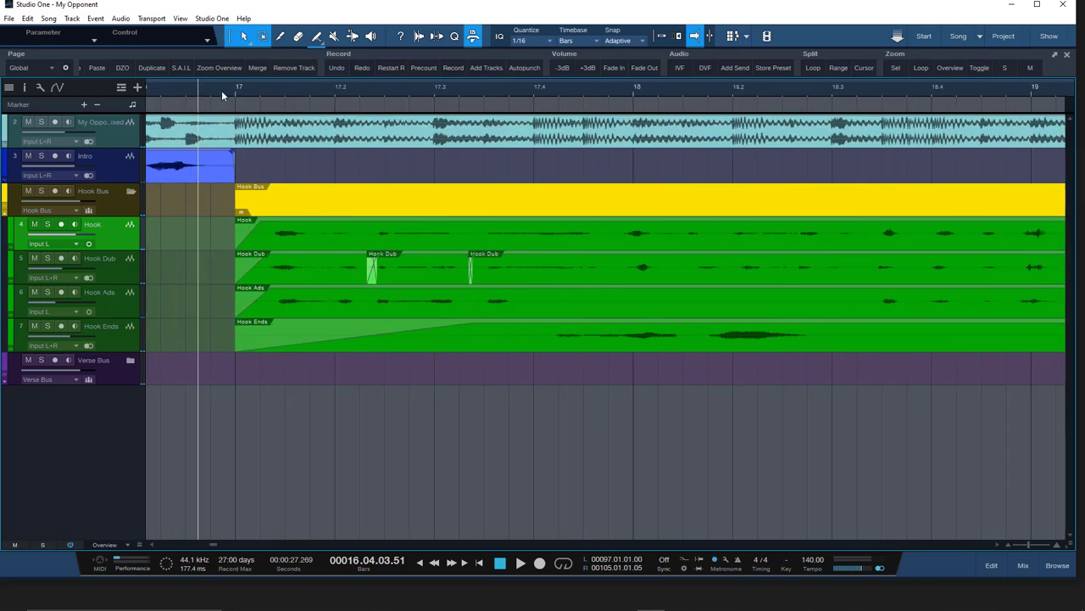
{"action": "left_click", "coordinate": [236, 95]}
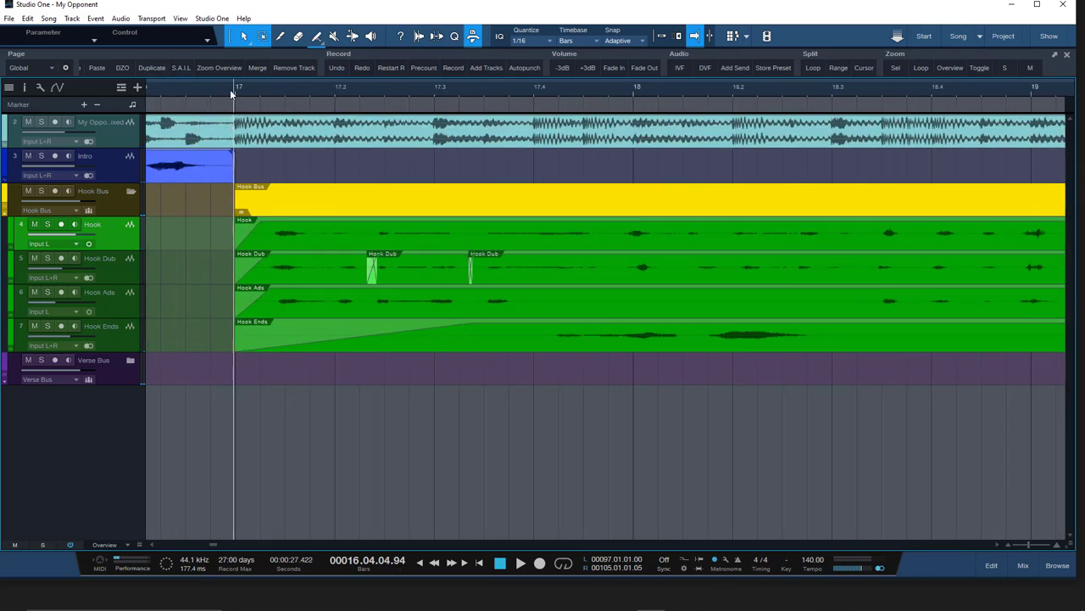
{"action": "left_click", "coordinate": [234, 94]}
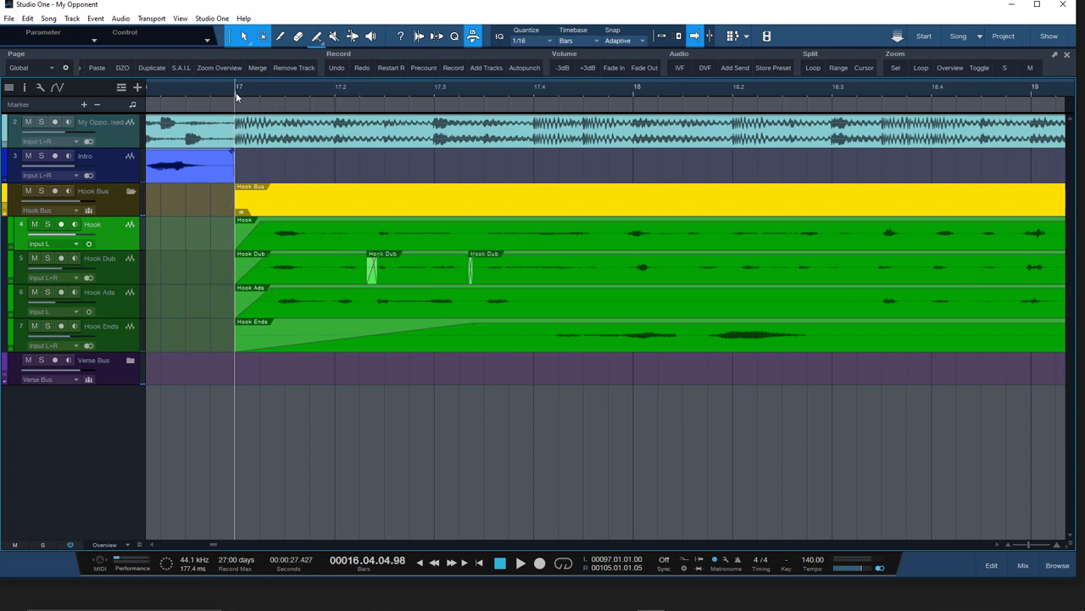
{"action": "left_click", "coordinate": [632, 98]}
{"action": "key", "text": "space"}
{"action": "key", "text": "space"}
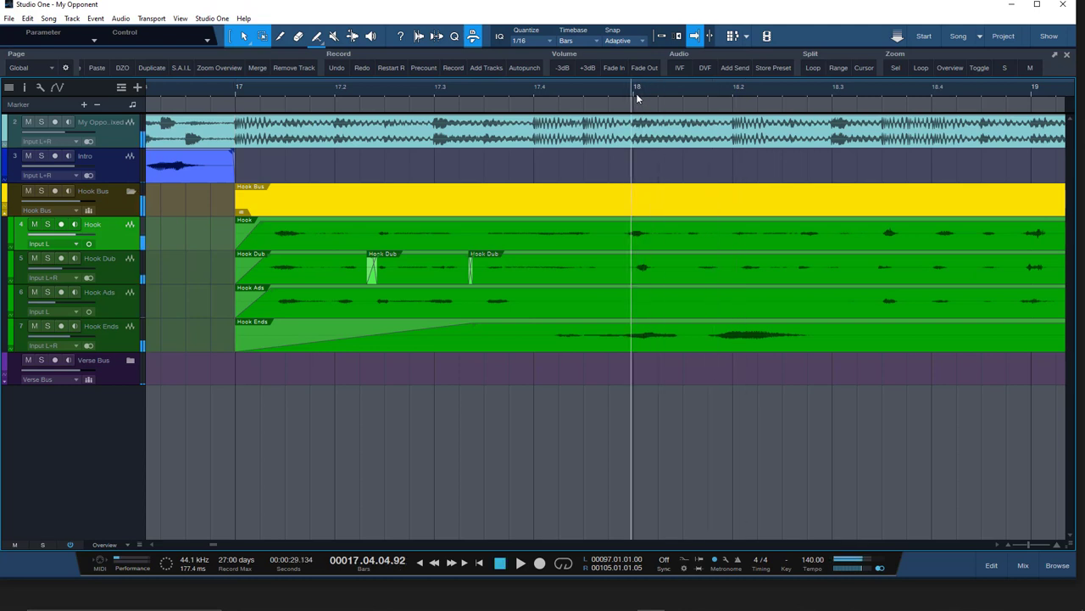
{"action": "scroll", "coordinate": [638, 99], "scroll_direction": "down", "scroll_amount": 2}
{"action": "left_click", "coordinate": [774, 92]}
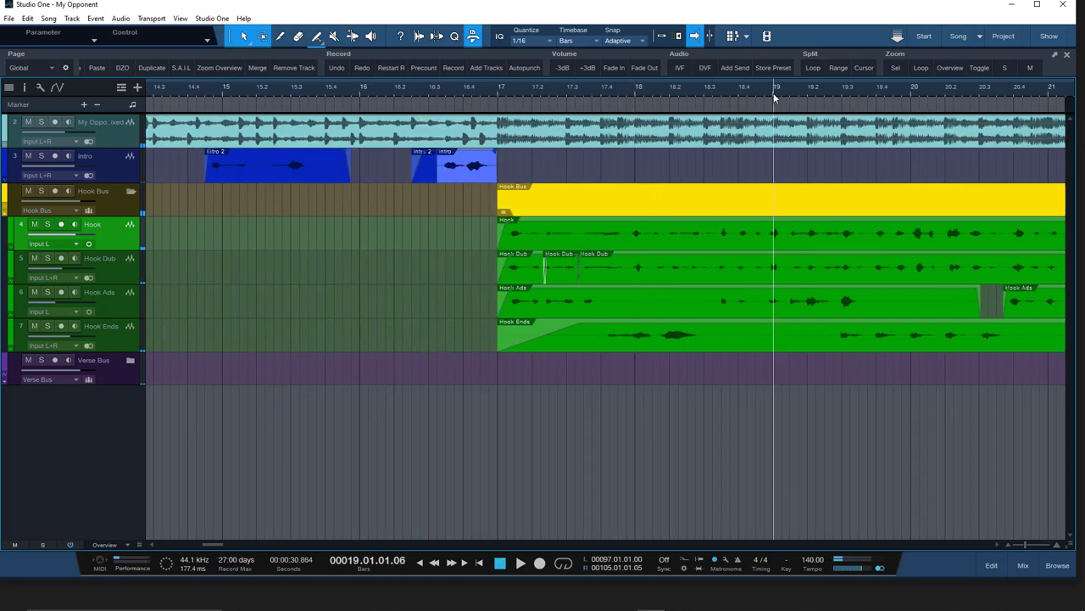
{"action": "key", "text": "space"}
{"action": "key", "text": "space"}
{"action": "left_click", "coordinate": [912, 93]}
{"action": "key", "text": "space"}
{"action": "key", "text": "space"}
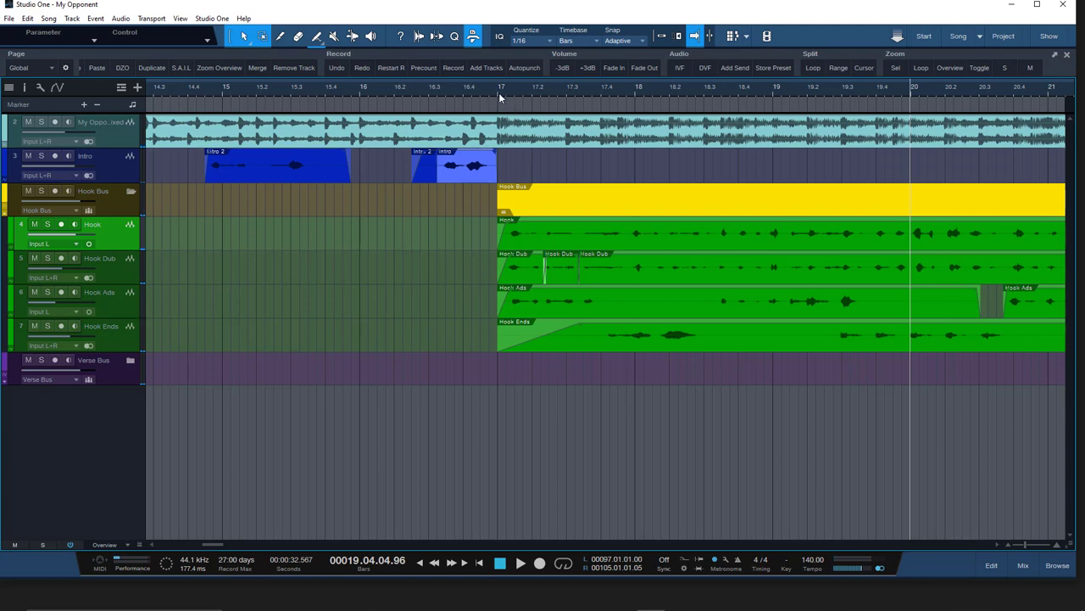
{"action": "scroll", "coordinate": [499, 93], "scroll_direction": "down", "scroll_amount": 5}
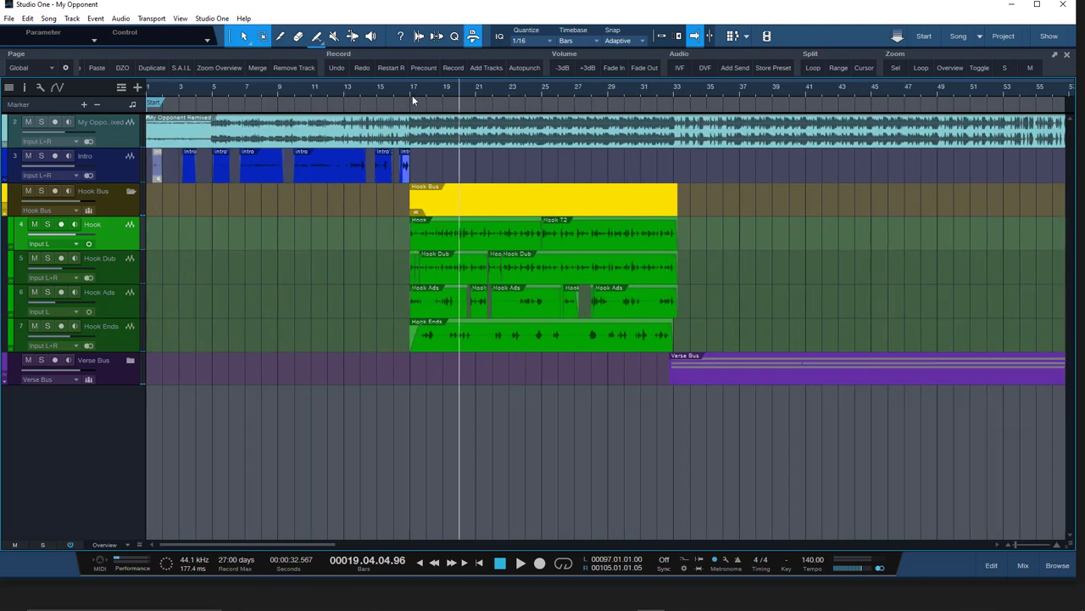
{"action": "left_click", "coordinate": [407, 95]}
Briefly play from bar 17, then zoom in and set the playback position exactly on bar 57
{"action": "key", "text": "space"}
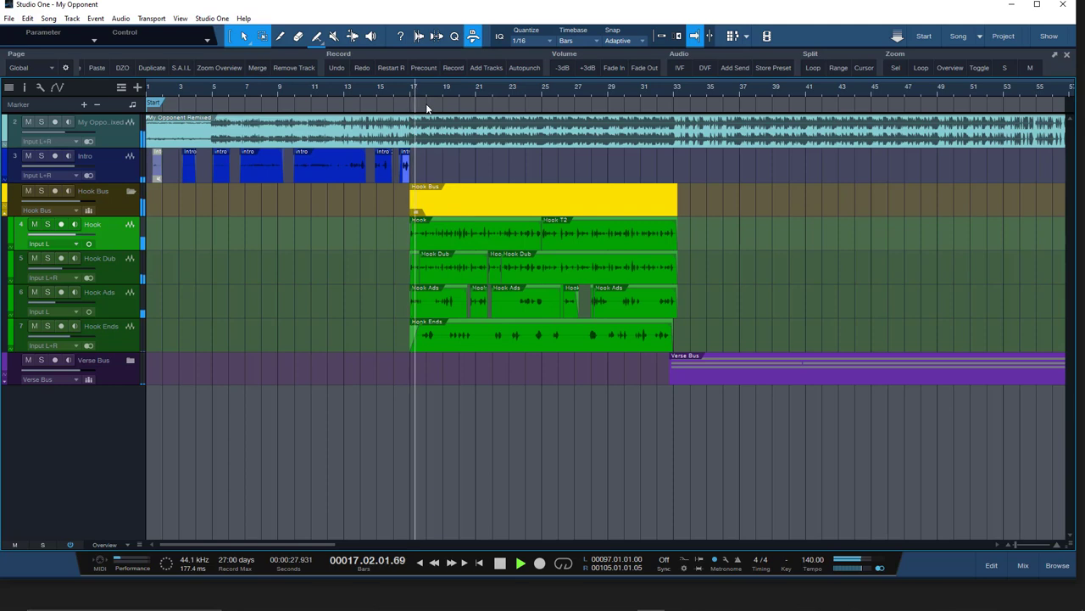
{"action": "key", "text": "space"}
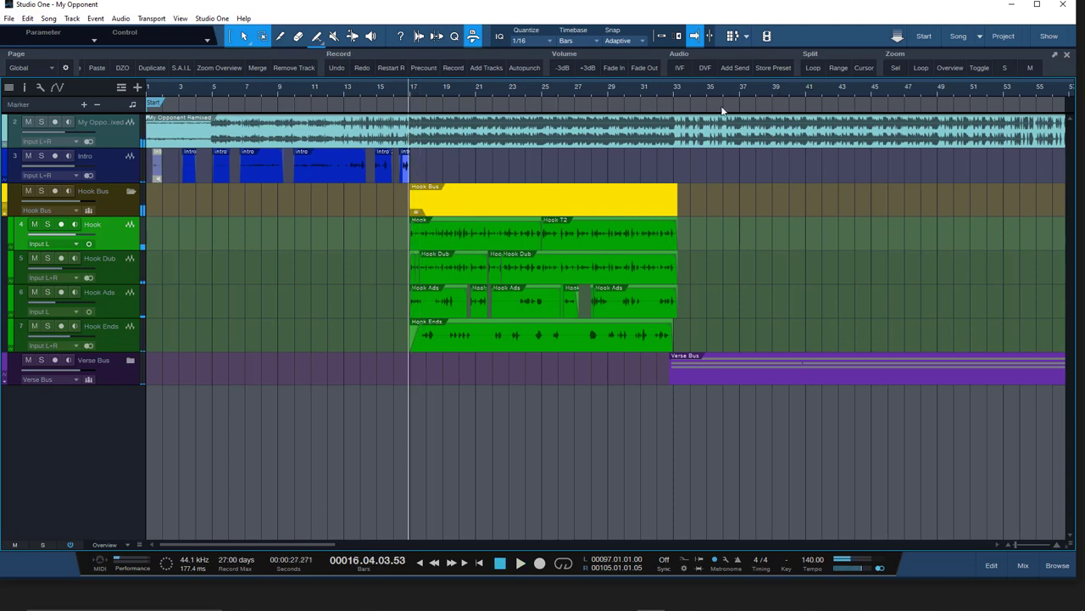
{"action": "scroll", "coordinate": [725, 88], "scroll_direction": "down", "scroll_amount": 3}
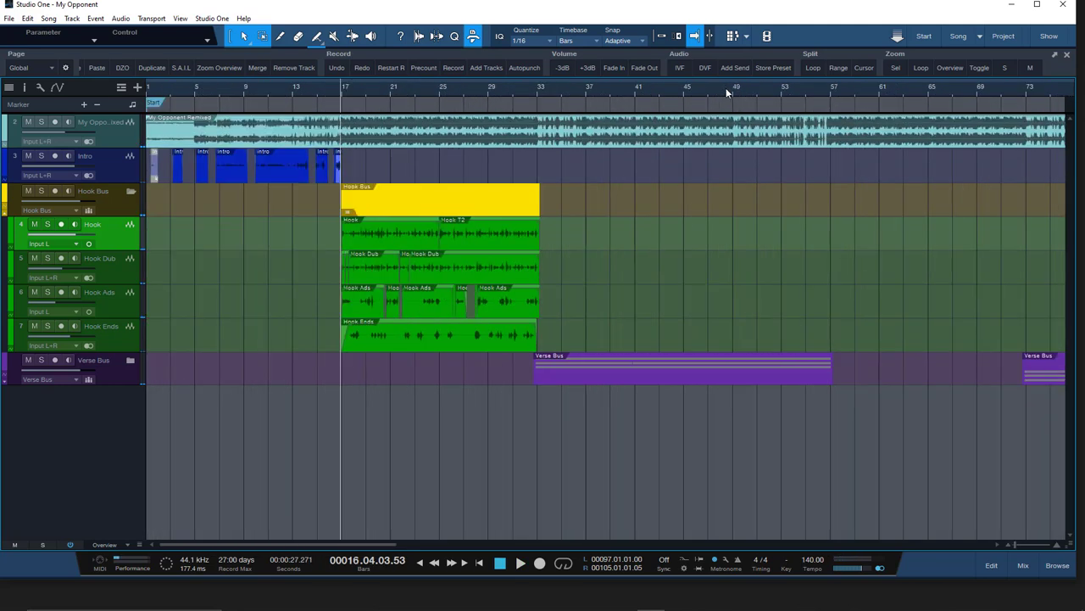
{"action": "left_click", "coordinate": [829, 92]}
{"action": "scroll", "coordinate": [830, 92], "scroll_direction": "up", "scroll_amount": 10}
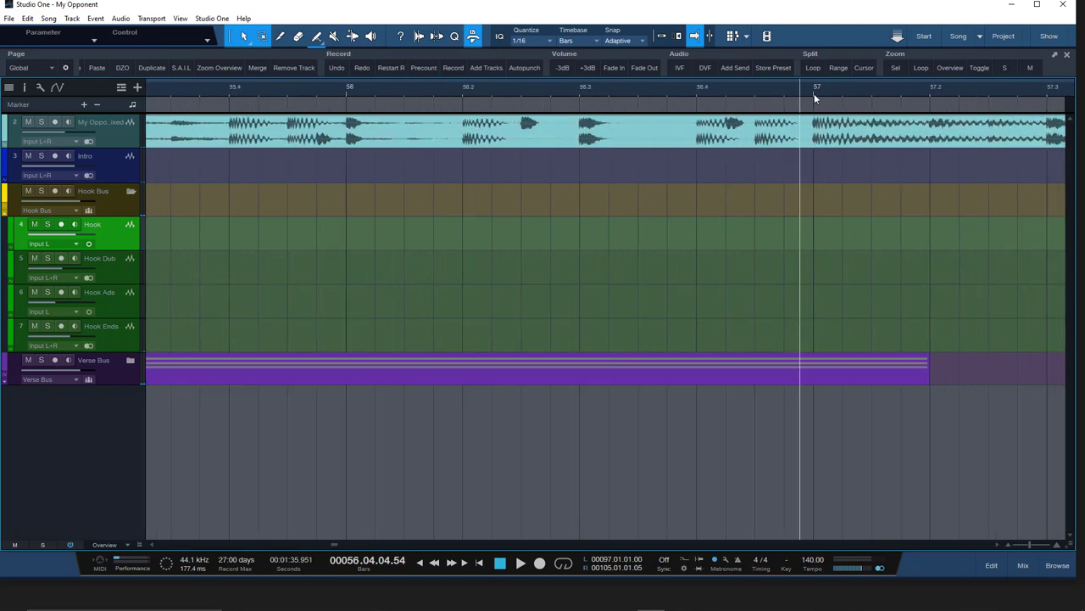
{"action": "left_click", "coordinate": [814, 94]}
{"action": "scroll", "coordinate": [824, 96], "scroll_direction": "up", "scroll_amount": 3}
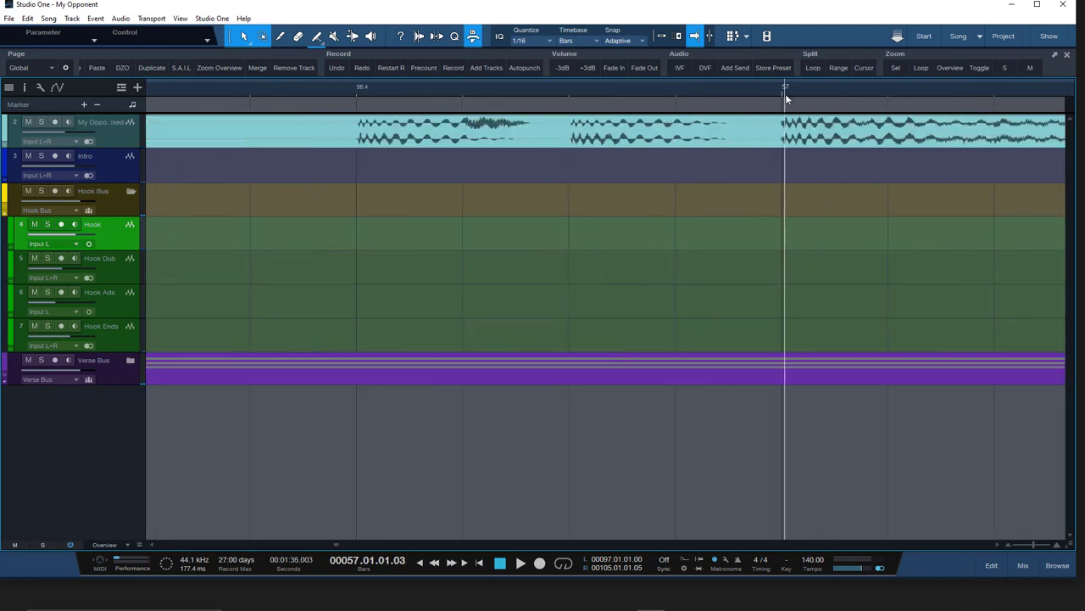
{"action": "scroll", "coordinate": [782, 93], "scroll_direction": "up", "scroll_amount": 4}
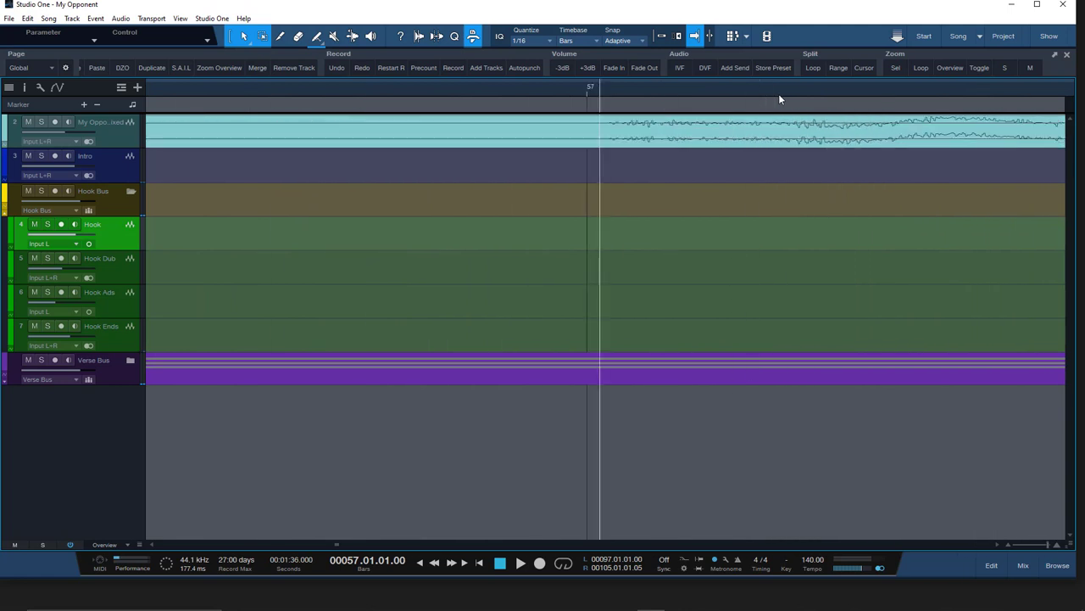
{"action": "left_click", "coordinate": [587, 93]}
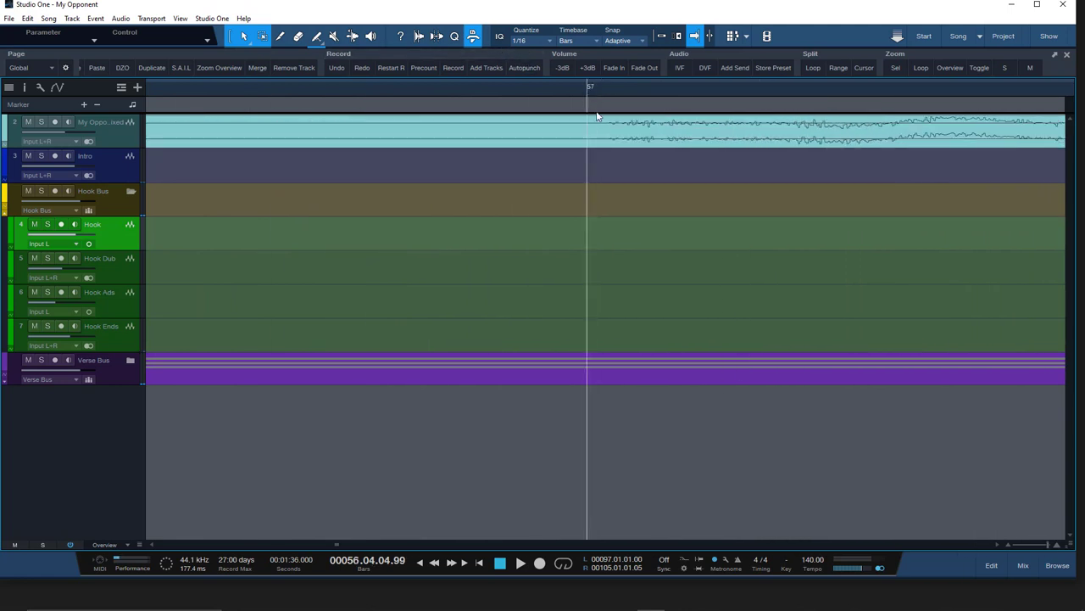
Zoom back out and select the first Hook Bus block with its vocals at bar 17
{"action": "scroll", "coordinate": [599, 87], "scroll_direction": "up", "scroll_amount": 4}
{"action": "scroll", "coordinate": [599, 87], "scroll_direction": "down", "scroll_amount": 6}
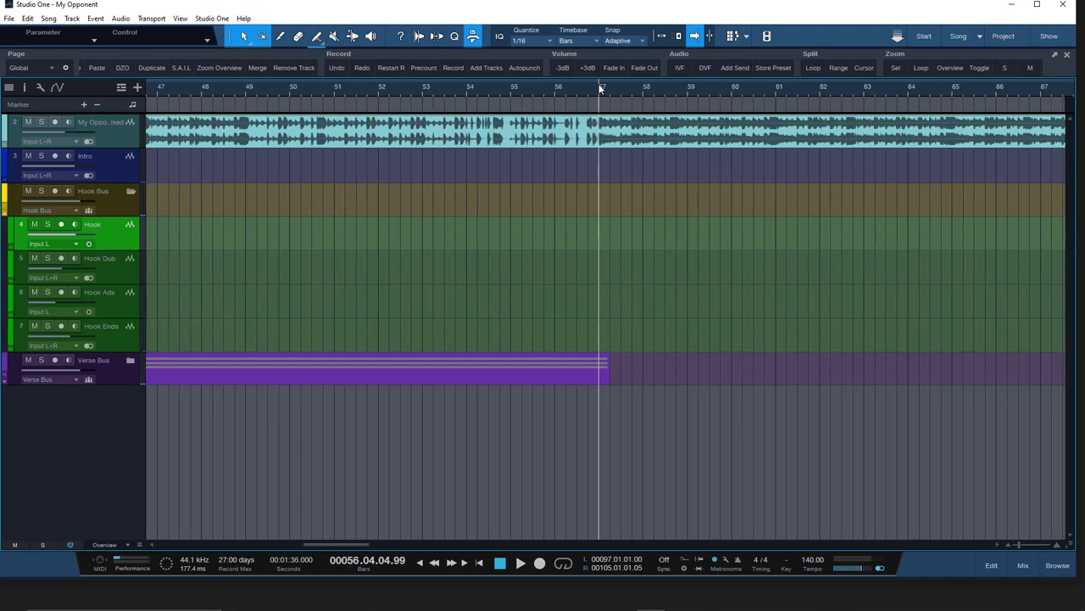
{"action": "scroll", "coordinate": [598, 82], "scroll_direction": "down", "scroll_amount": 4}
{"action": "left_click", "coordinate": [200, 202]}
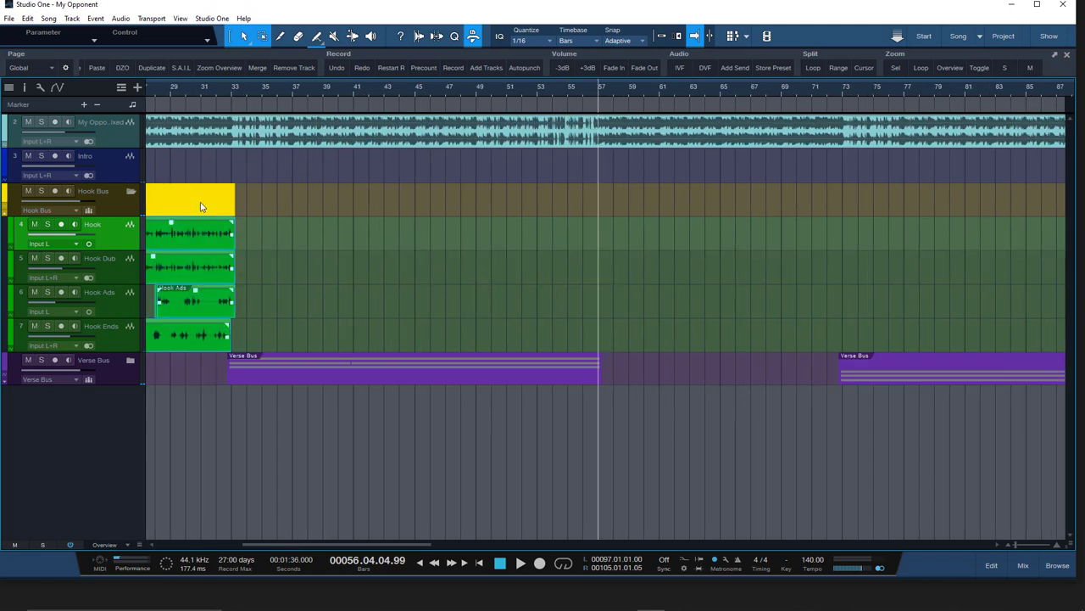
Paste the Hook Bus block at bar 57, creating a hook at bars 57–73, then stop and check it
{"action": "scroll", "coordinate": [227, 88], "scroll_direction": "down", "scroll_amount": 4}
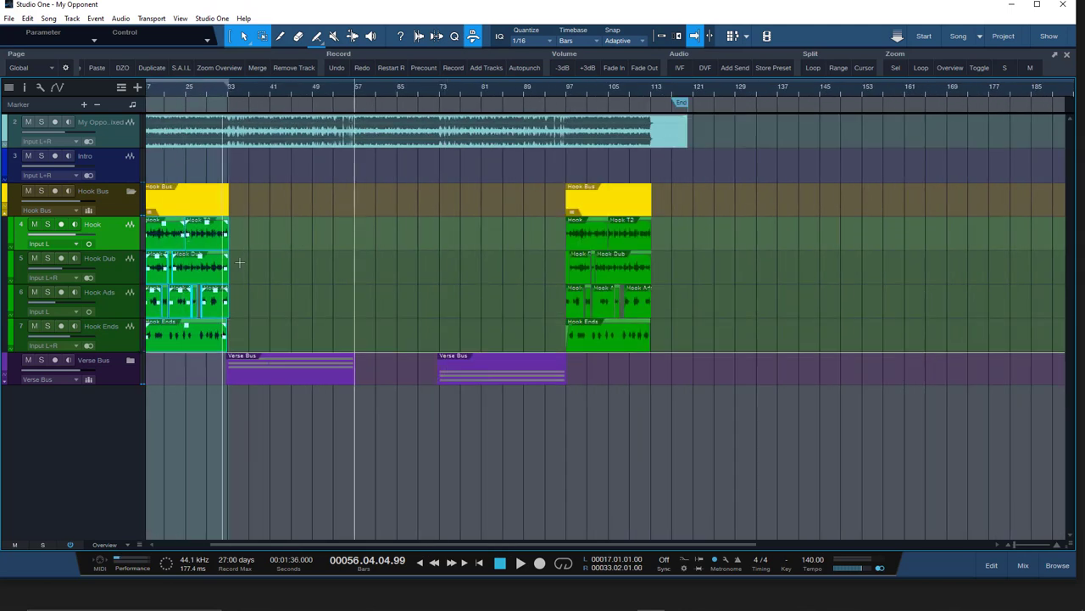
{"action": "left_click_drag", "start_coordinate": [249, 546], "coordinate": [236, 538]}
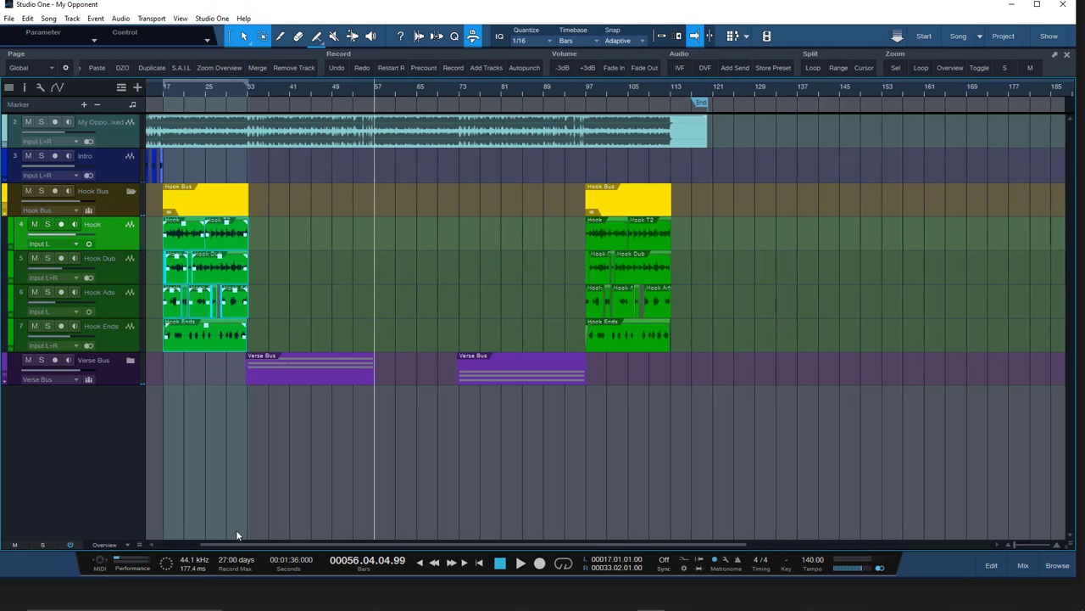
{"action": "key", "text": "ctrl+v"}
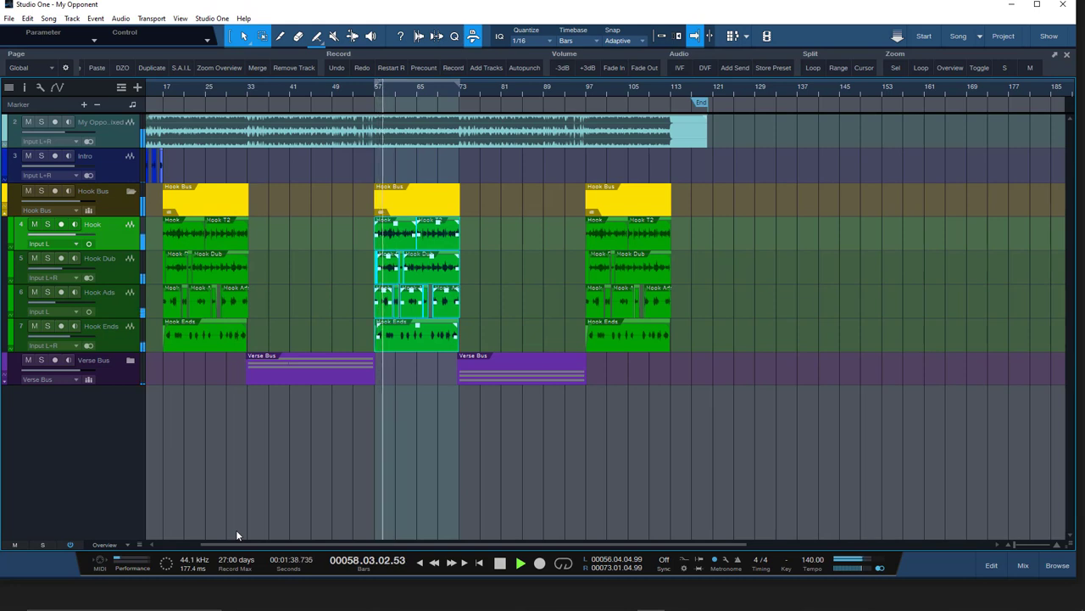
{"action": "key", "text": "space"}
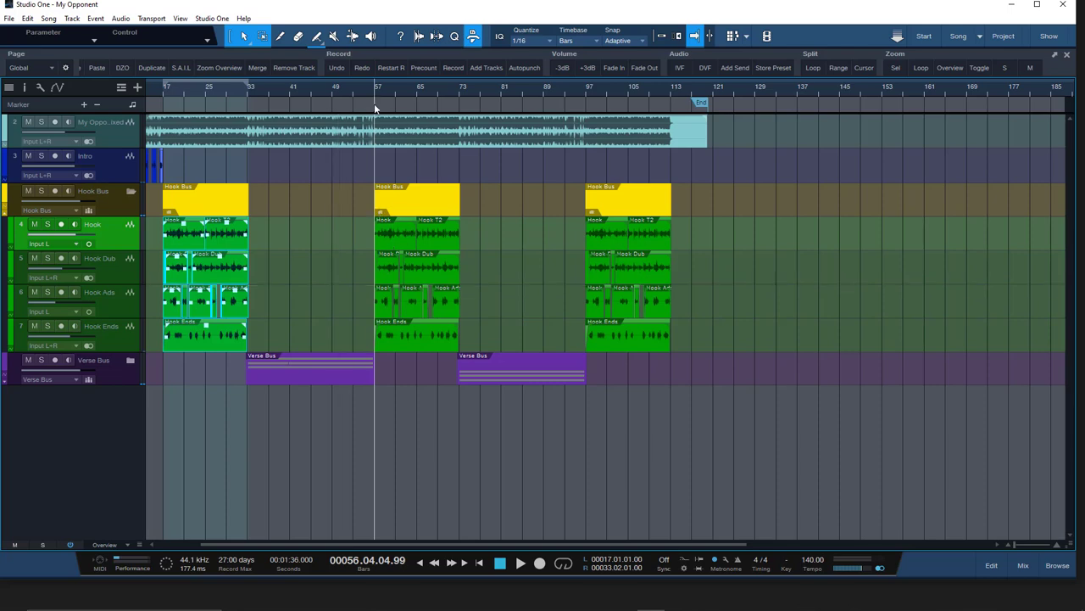
{"action": "scroll", "coordinate": [373, 90], "scroll_direction": "up", "scroll_amount": 5}
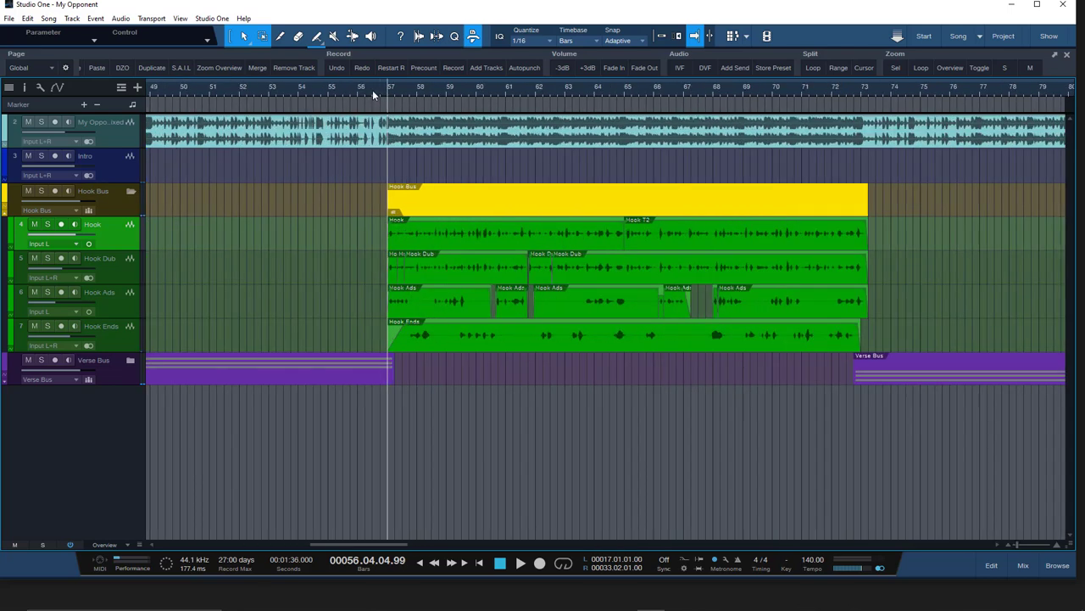
{"action": "scroll", "coordinate": [457, 93], "scroll_direction": "up", "scroll_amount": 4}
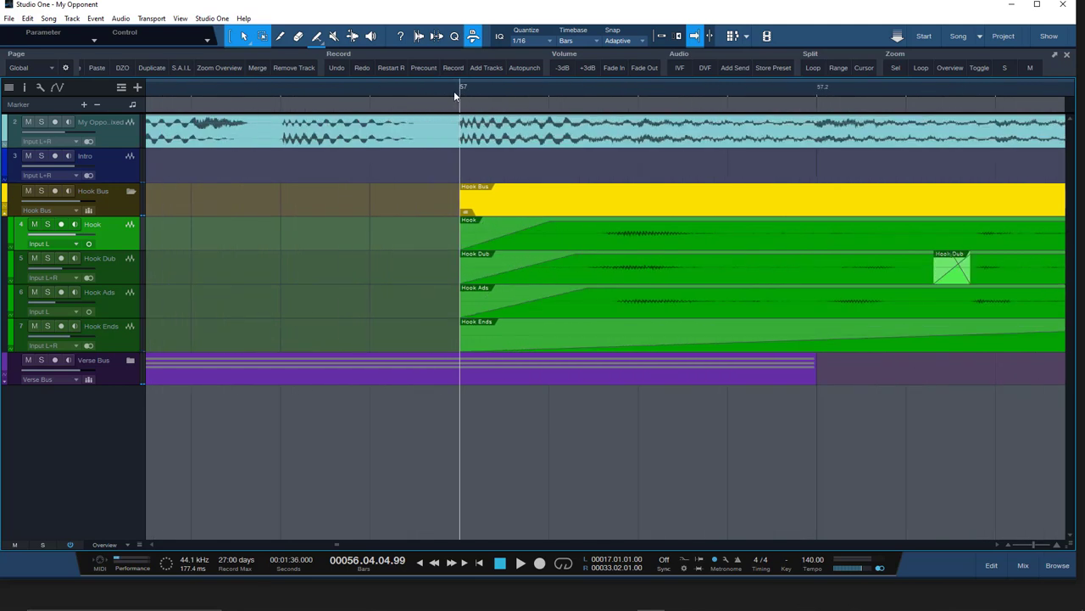
{"action": "scroll", "coordinate": [463, 91], "scroll_direction": "up", "scroll_amount": 3}
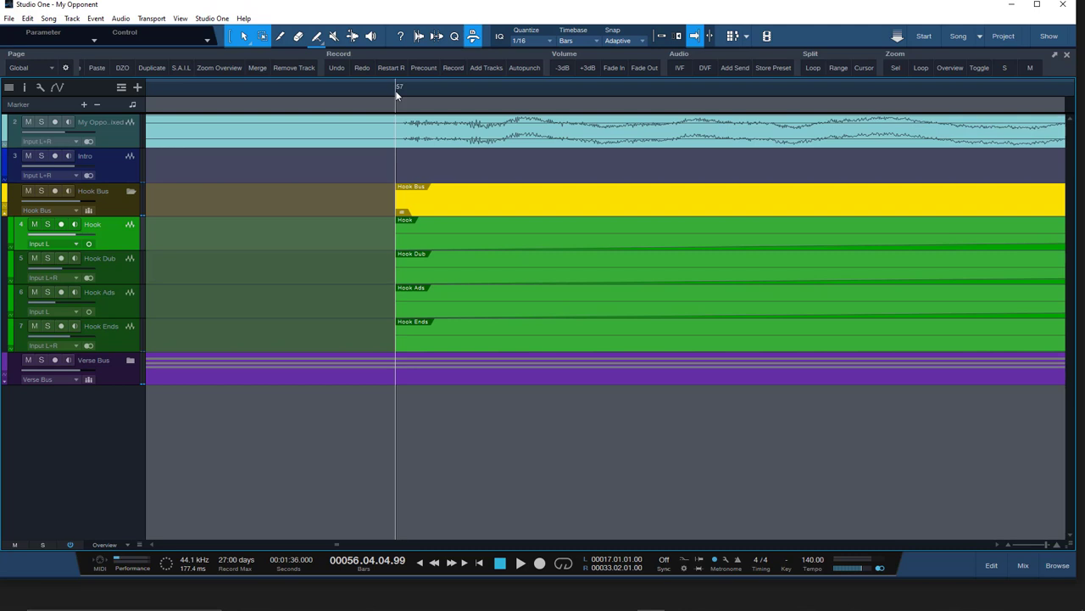
{"action": "scroll", "coordinate": [397, 90], "scroll_direction": "down", "scroll_amount": 6}
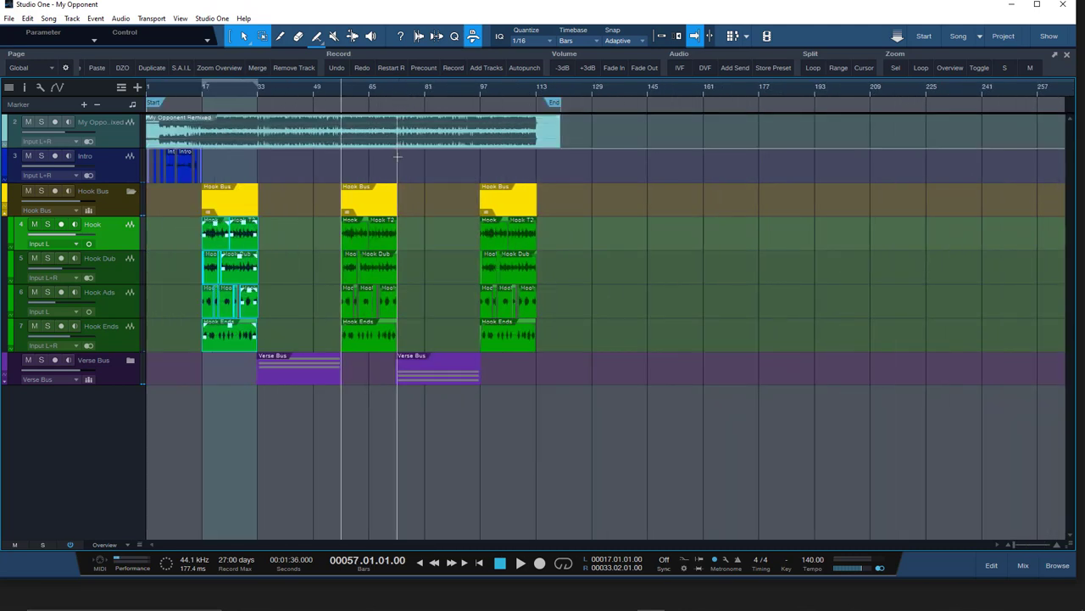
Delete the middle Hook Bus copy, then try pasting the bar-17 block at bar 57 and undo it
{"action": "left_click", "coordinate": [382, 212]}
{"action": "key", "text": "Delete"}
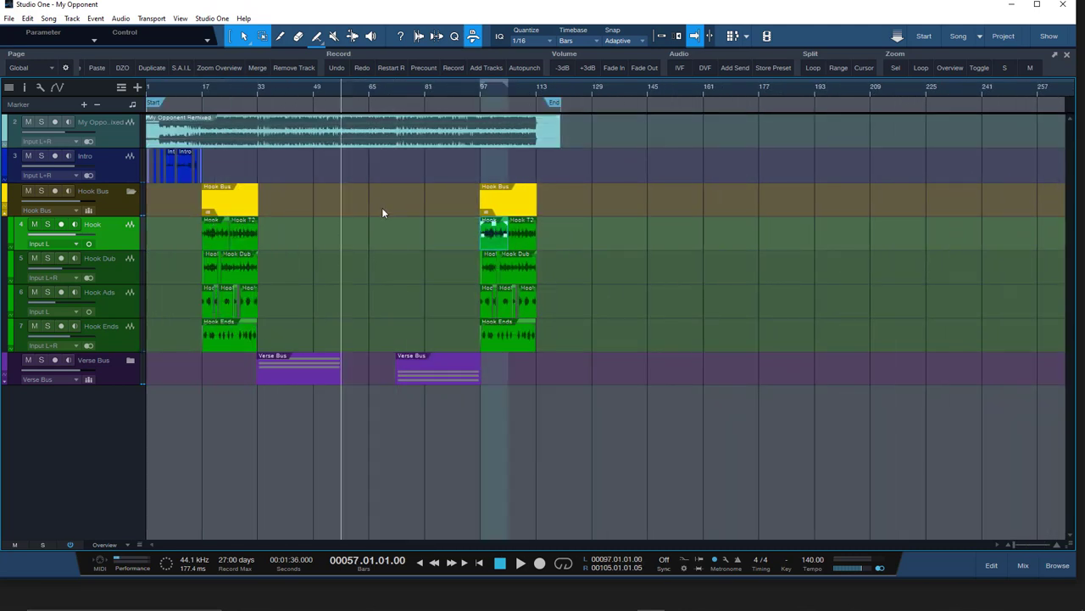
{"action": "left_click", "coordinate": [241, 207]}
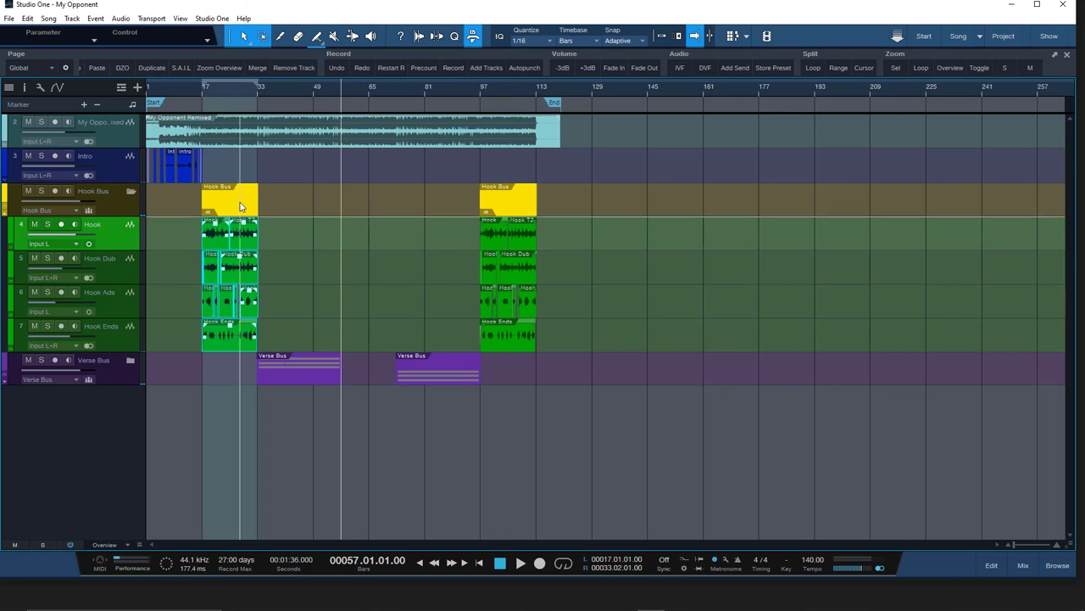
{"action": "key", "text": "ctrl+v"}
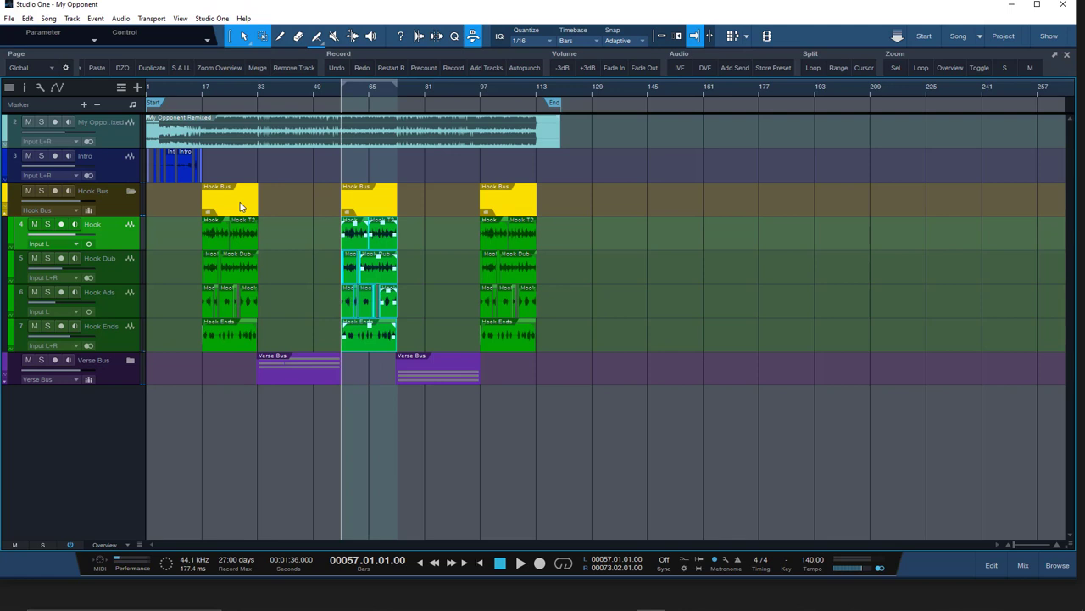
{"action": "key", "text": "ctrl+z"}
Duplicate the first Hook Bus block and align the copy to start exactly at 57.01.01.00
{"action": "left_click", "coordinate": [240, 207]}
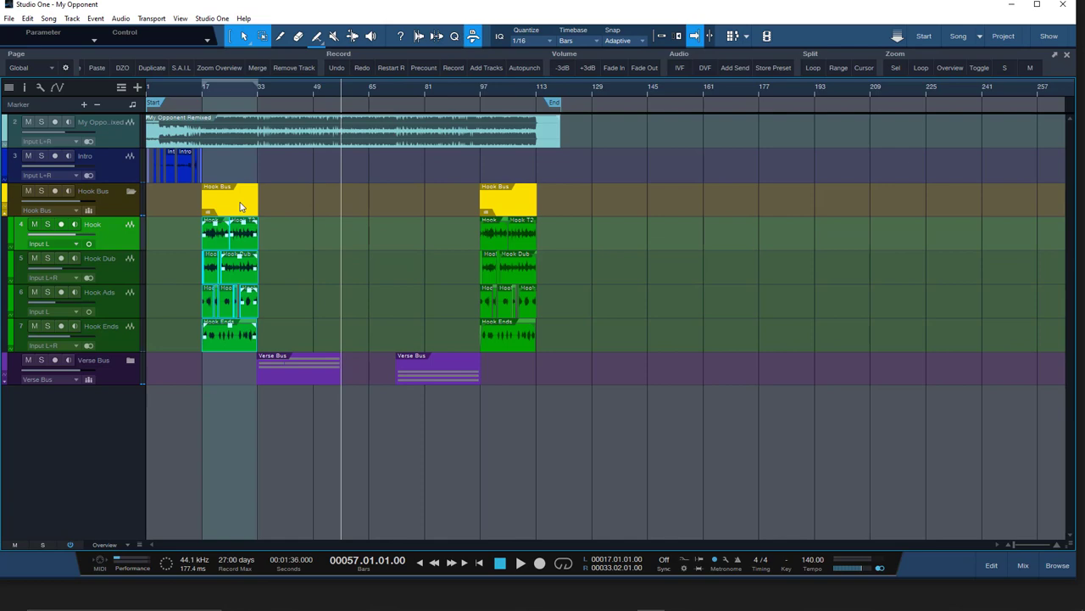
{"action": "key", "text": "d"}
{"action": "left_click_drag", "start_coordinate": [277, 215], "coordinate": [365, 214]}
{"action": "key", "text": "z"}
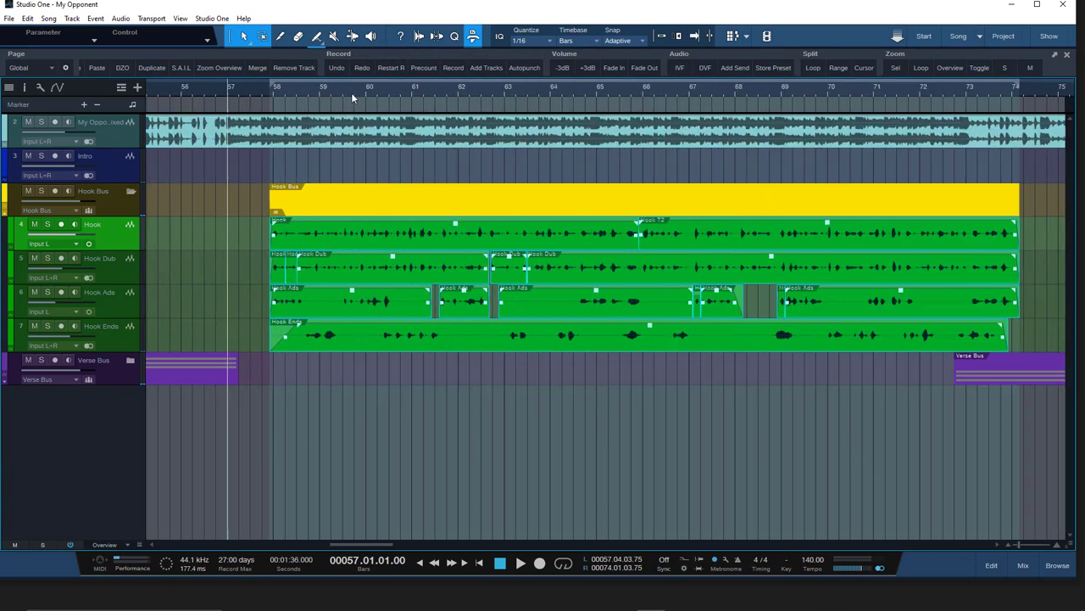
{"action": "scroll", "coordinate": [231, 85], "scroll_direction": "up", "scroll_amount": 3}
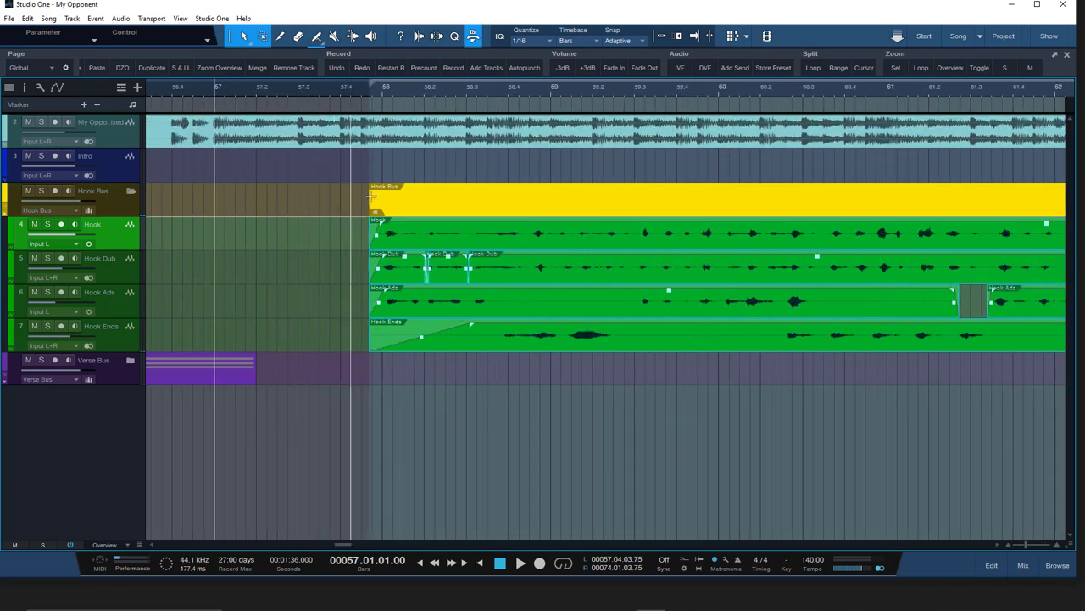
{"action": "left_click_drag", "start_coordinate": [413, 207], "coordinate": [259, 203]}
{"action": "scroll", "coordinate": [212, 86], "scroll_direction": "up", "scroll_amount": 3}
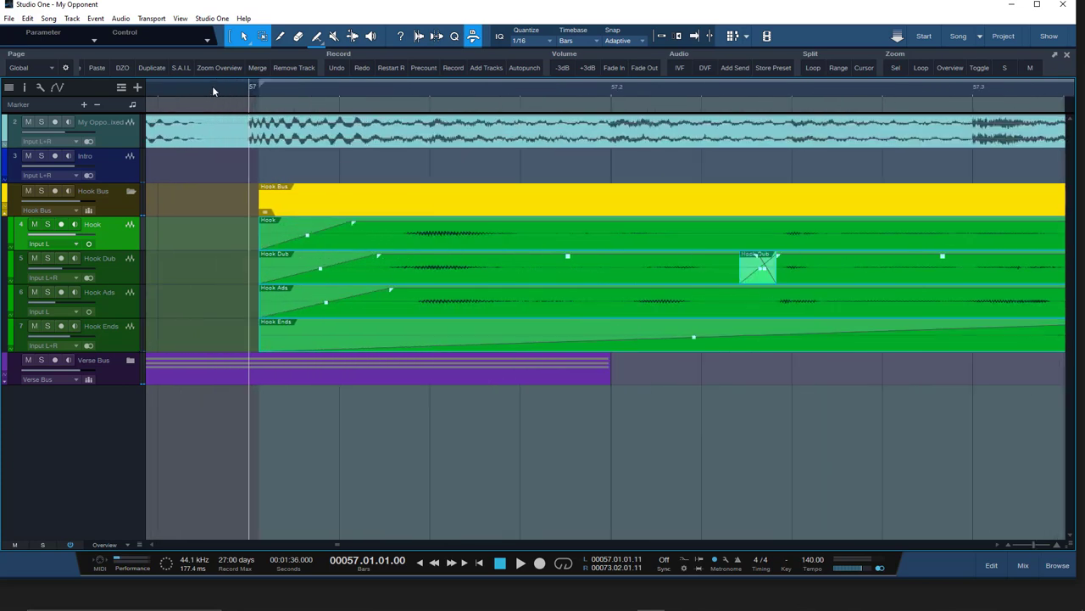
{"action": "scroll", "coordinate": [212, 85], "scroll_direction": "down", "scroll_amount": 3}
{"action": "left_click_drag", "start_coordinate": [548, 206], "coordinate": [489, 207]}
Turn on follow playback and play the new hook from bar 57
{"action": "key", "text": "f"}
{"action": "key", "text": "space"}
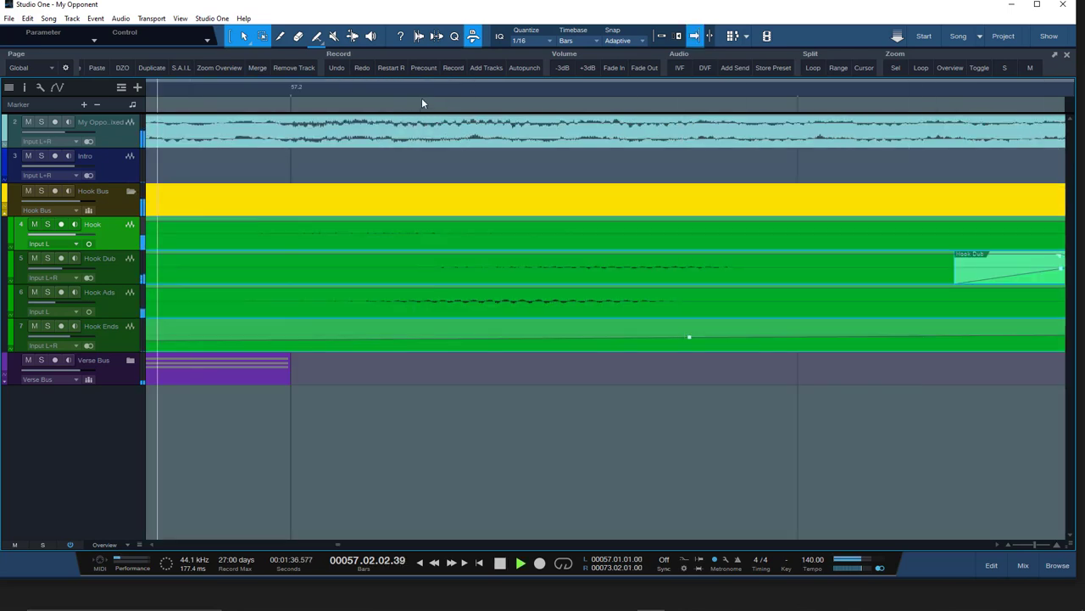
{"action": "scroll", "coordinate": [425, 91], "scroll_direction": "down", "scroll_amount": 10}
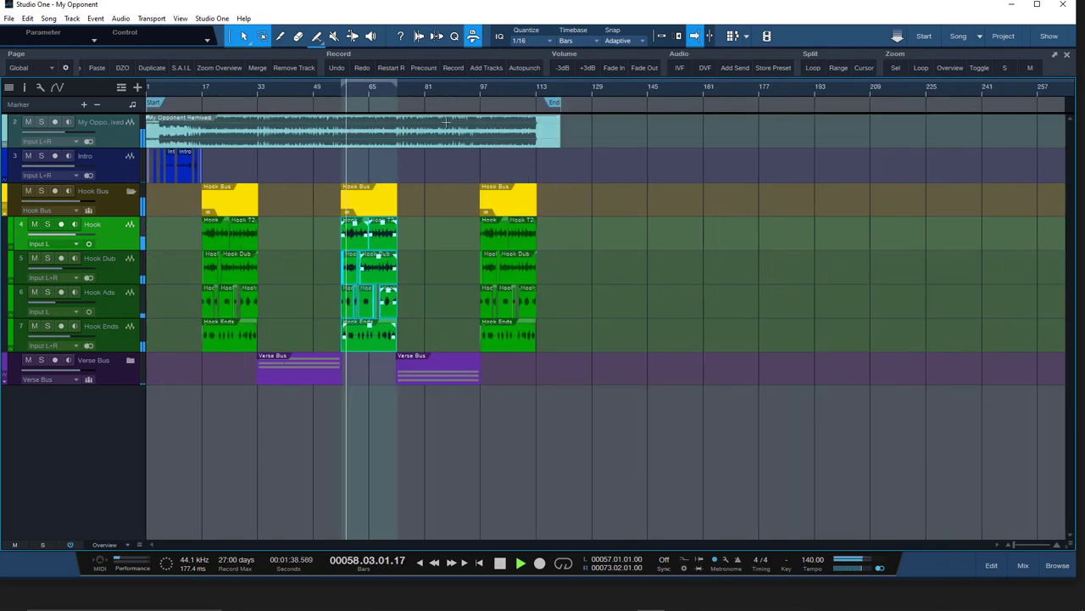
Stop the transport, returning the song cursor to bar 57
{"action": "key", "text": "space"}
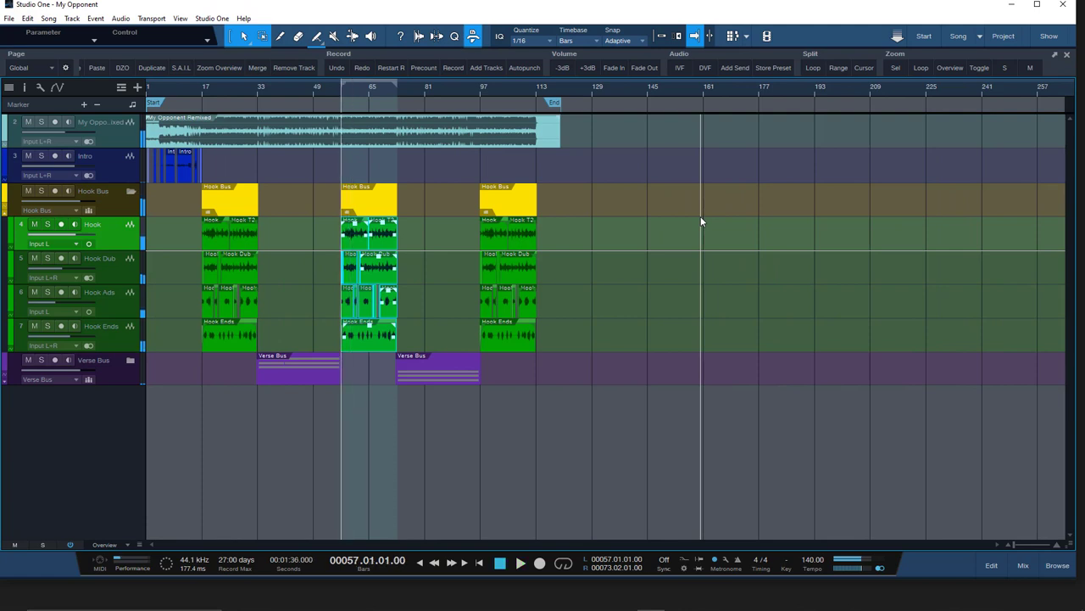